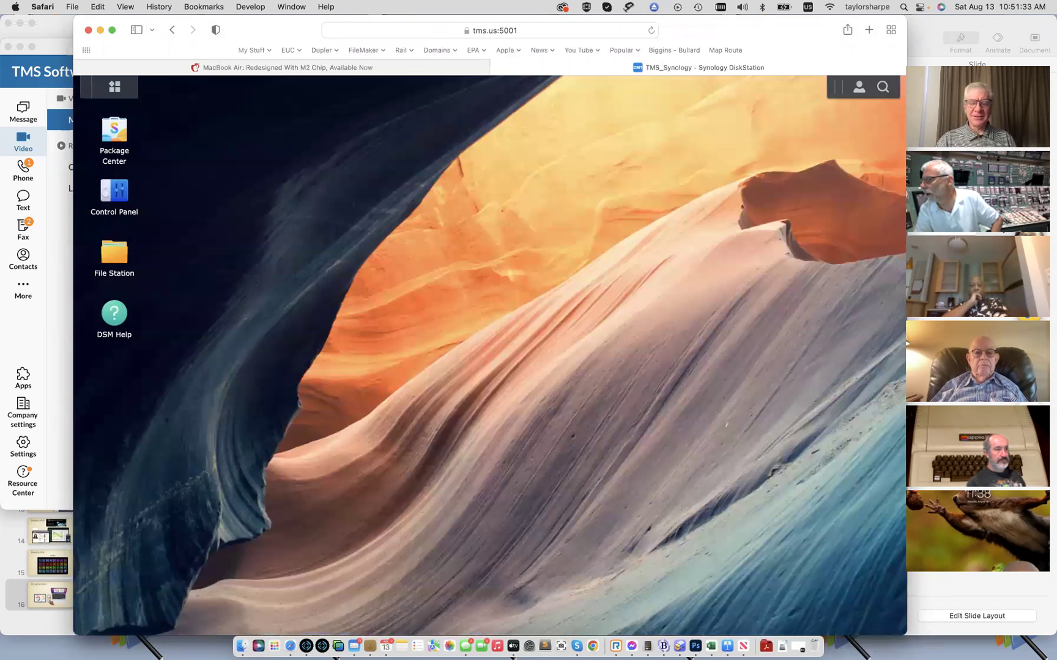
Step: Look over the Control Panel categories, close it and nudge the System Health widget slightly up
{"action": "left_click", "coordinate": [107, 190]}
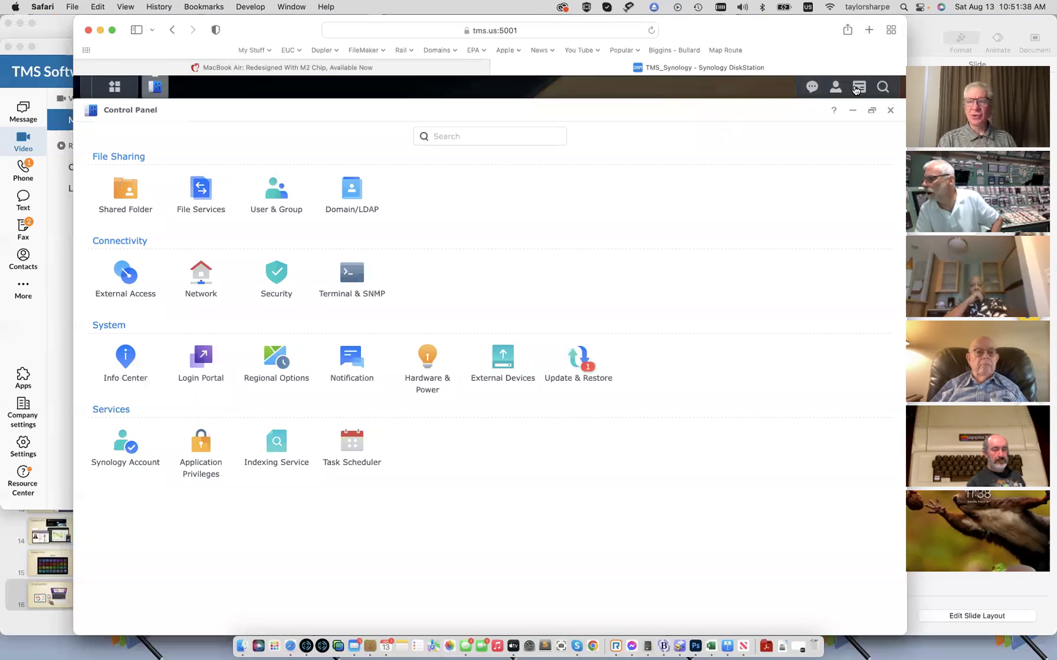
{"action": "left_click", "coordinate": [889, 113]}
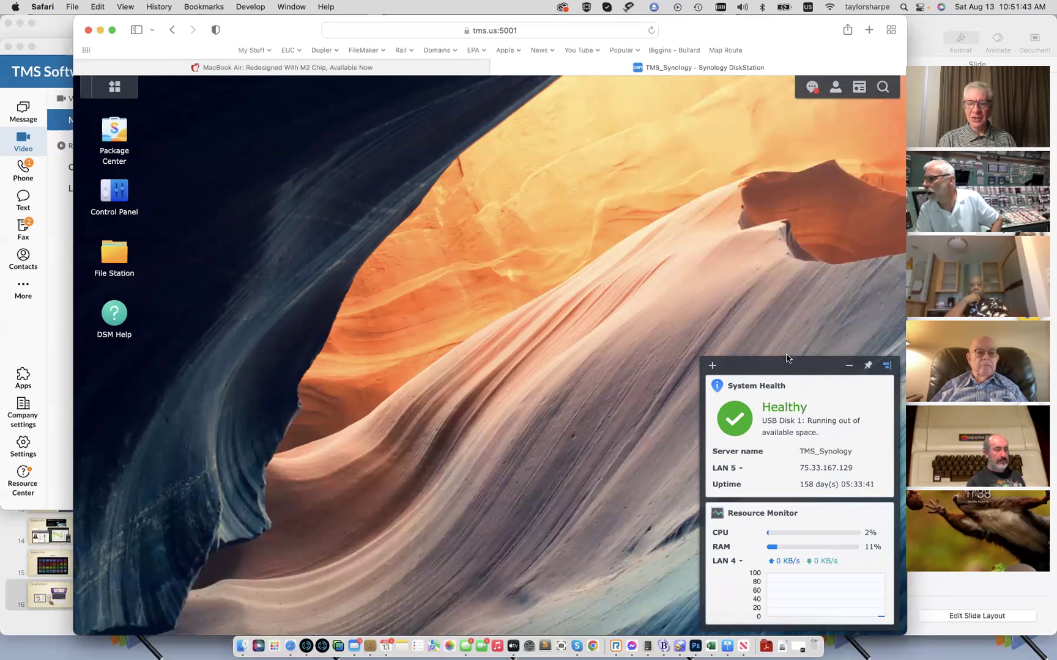
{"action": "left_click_drag", "start_coordinate": [785, 368], "coordinate": [787, 358]}
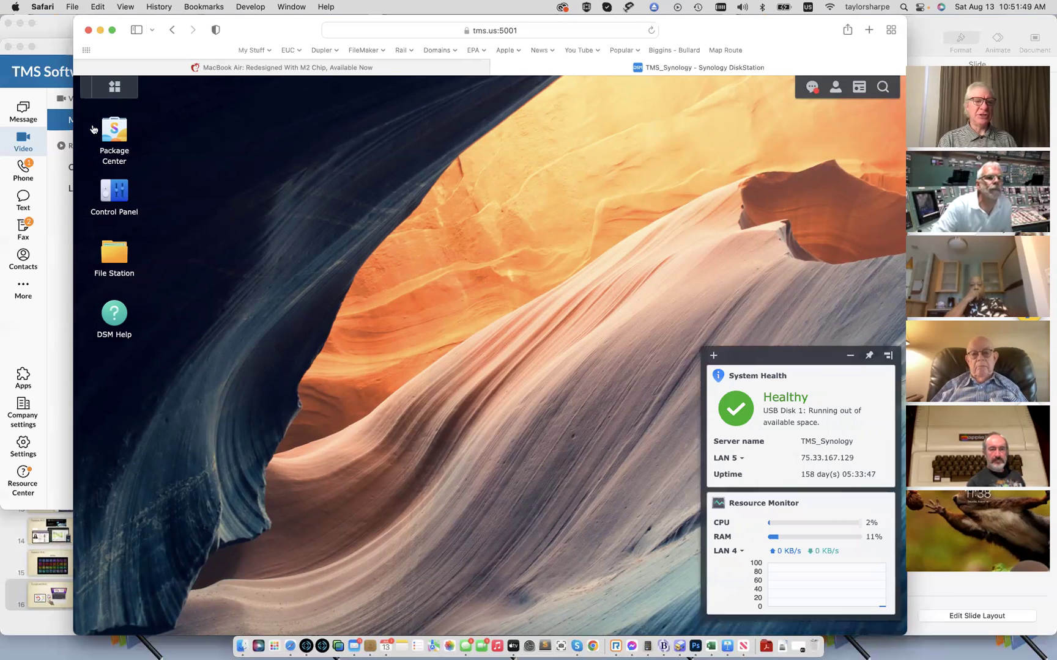
Step: Open Web Station and review the virtual hosts listed under its web service portals
{"action": "left_click", "coordinate": [115, 89]}
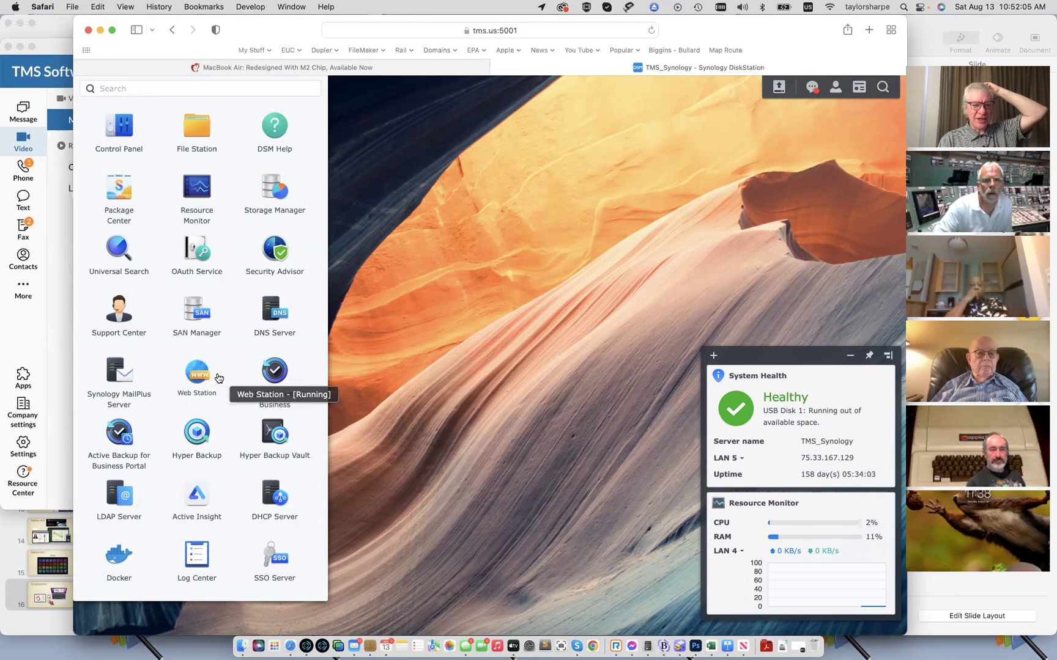
{"action": "left_click", "coordinate": [198, 378]}
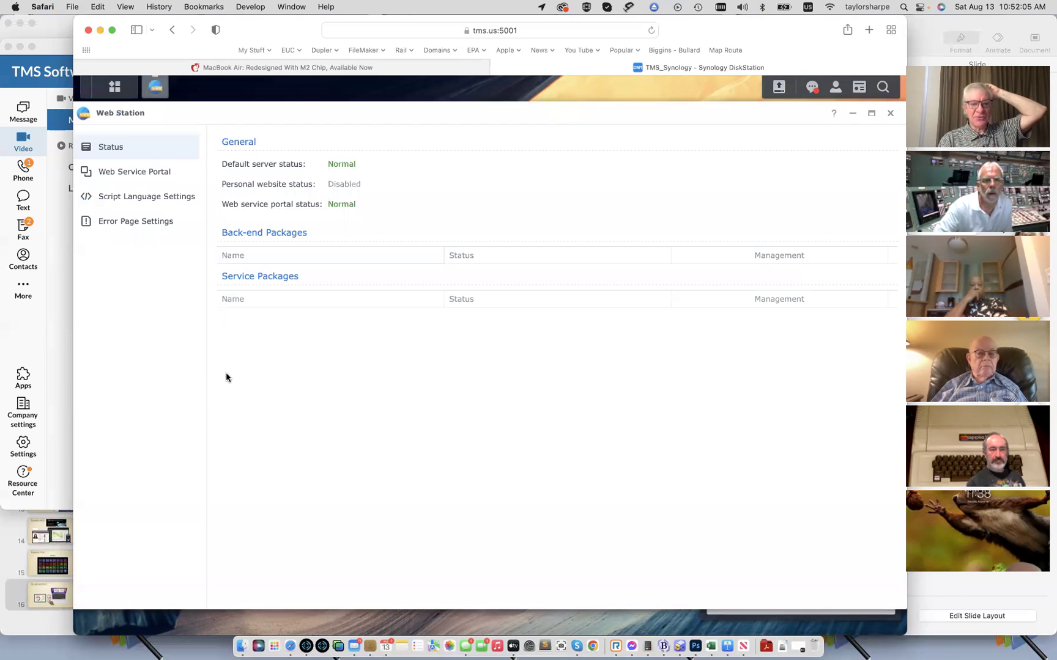
{"action": "left_click", "coordinate": [145, 171]}
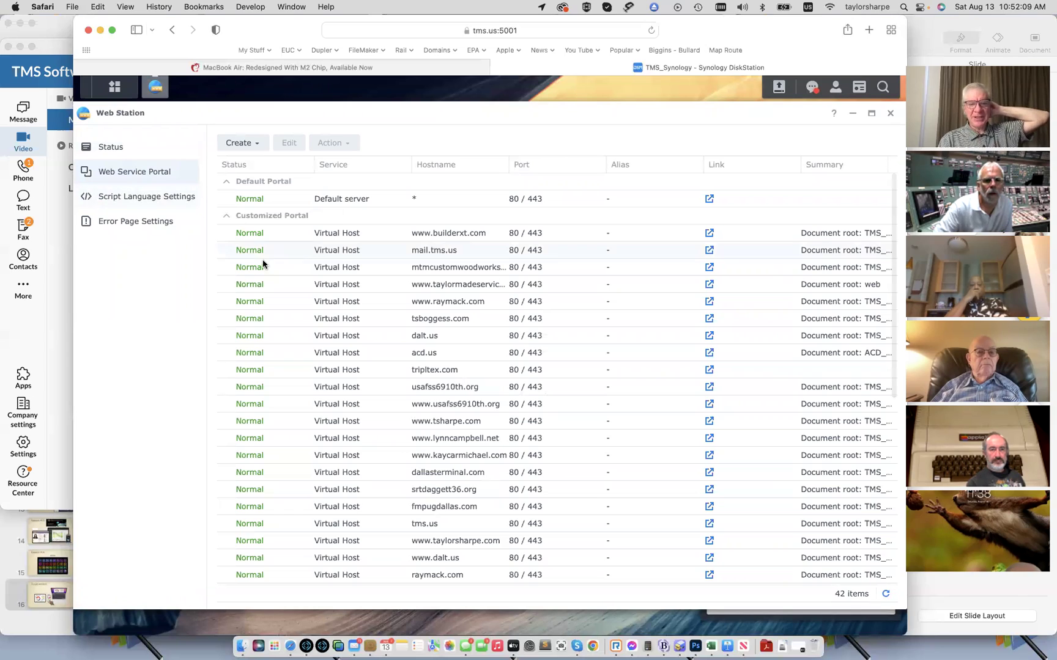
{"action": "left_click", "coordinate": [446, 304]}
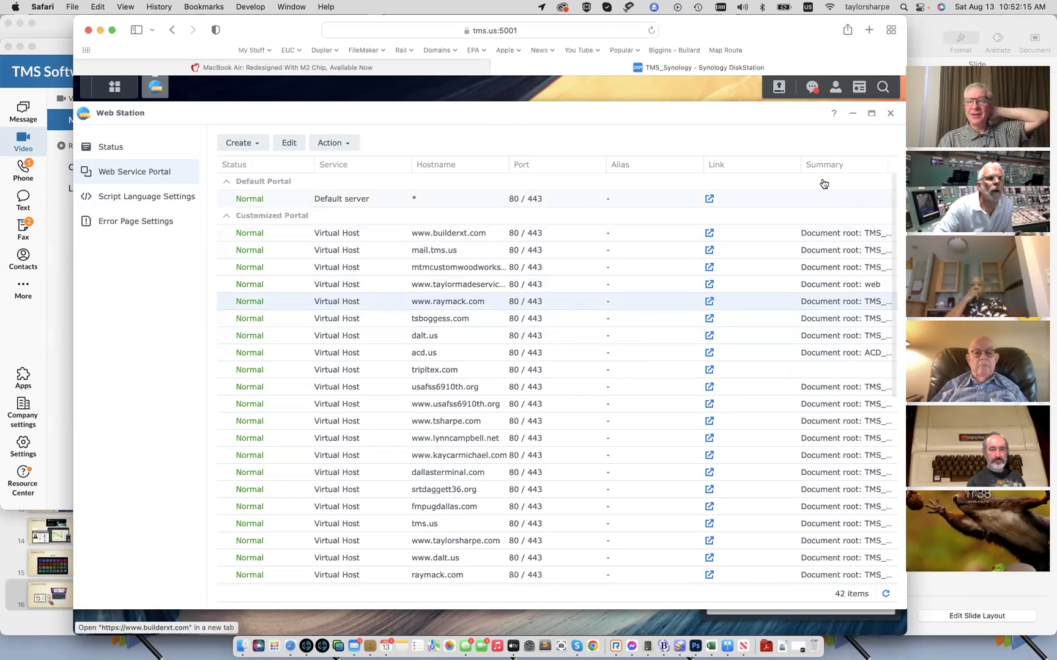
Step: Shrink the Web Station window, move it towards the middle of the desktop and close it
{"action": "left_click", "coordinate": [871, 116]}
{"action": "left_click", "coordinate": [871, 116]}
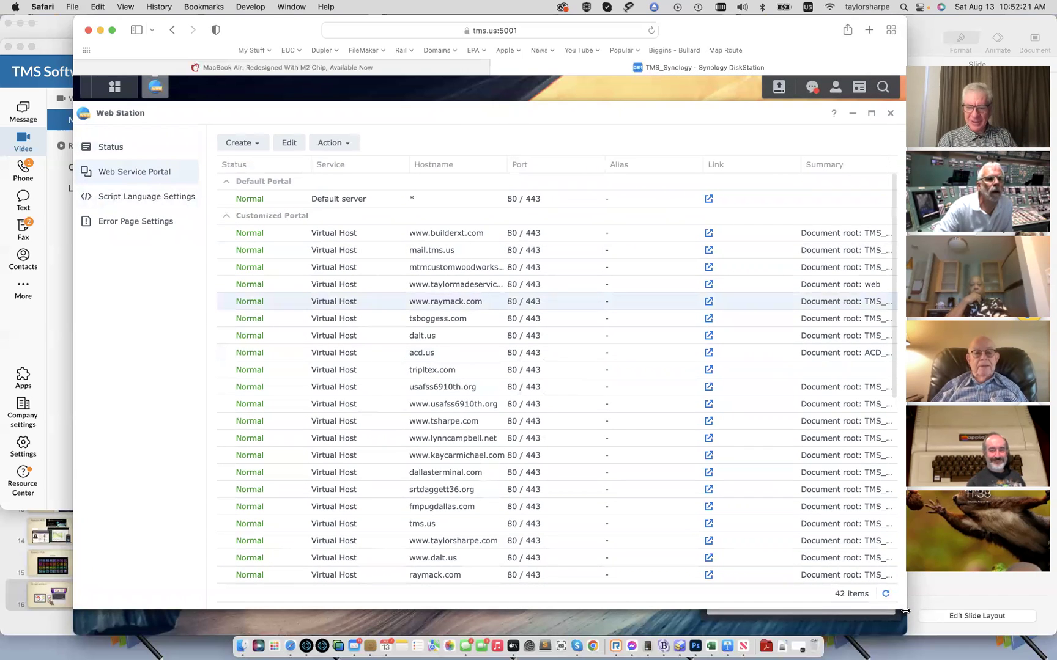
{"action": "mouse_move", "coordinate": [904, 609]}
{"action": "left_mouse_down"}
{"action": "mouse_move", "coordinate": [865, 614]}
{"action": "mouse_move", "coordinate": [951, 634]}
{"action": "mouse_move", "coordinate": [656, 485]}
{"action": "left_mouse_up"}
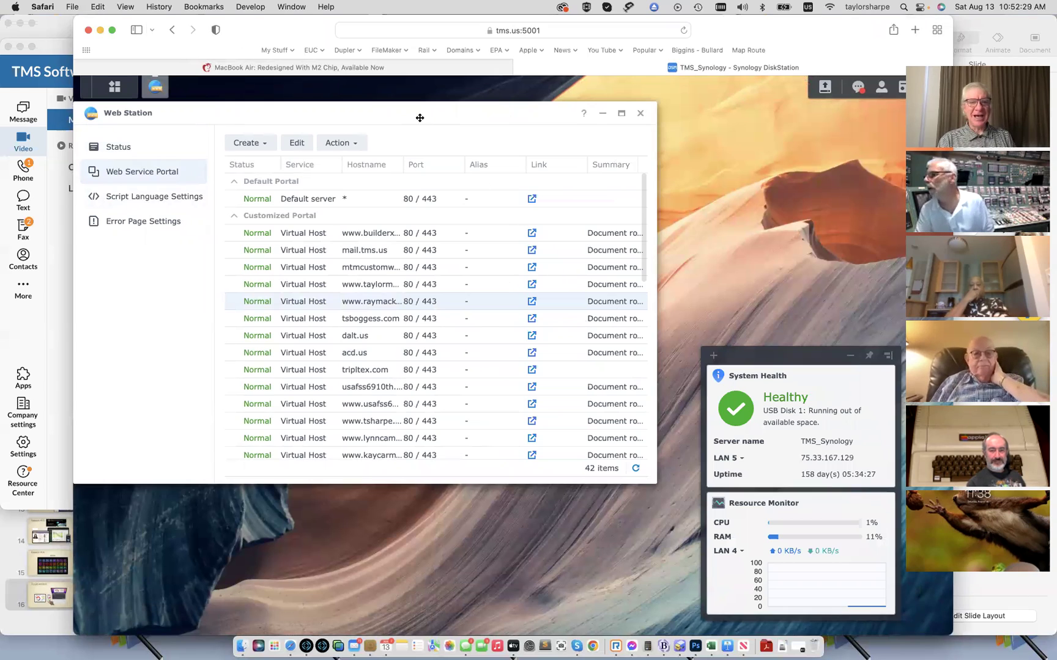
{"action": "left_click_drag", "start_coordinate": [420, 117], "coordinate": [556, 138]}
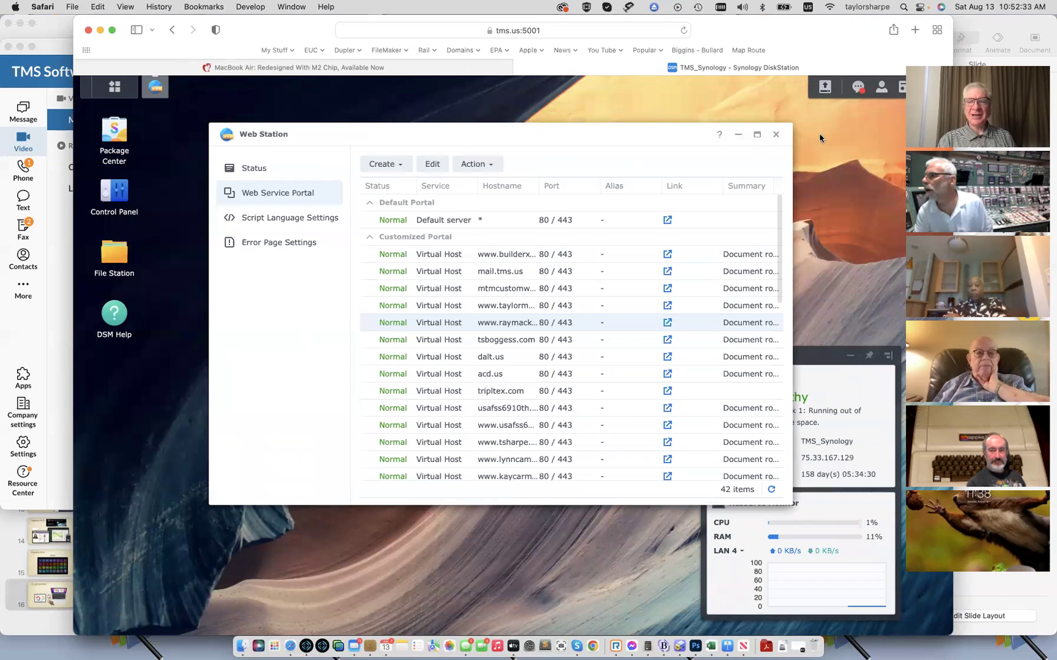
{"action": "left_click", "coordinate": [776, 136]}
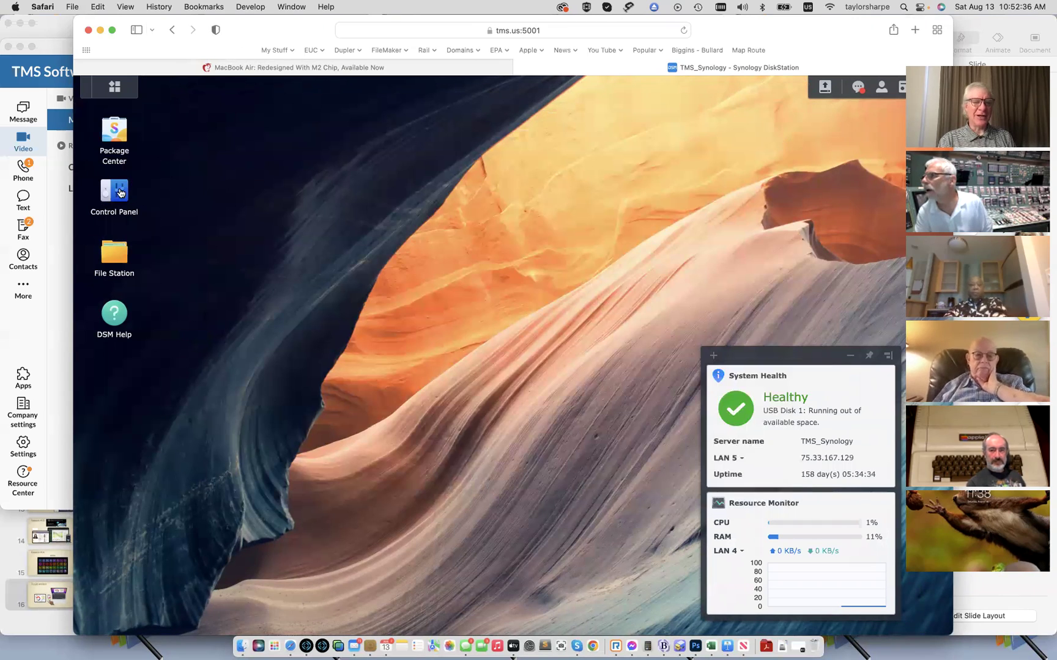
Step: Browse all packages in Package Center, from the Synology packages to the third-party Contributor section, and close it
{"action": "left_click", "coordinate": [116, 134]}
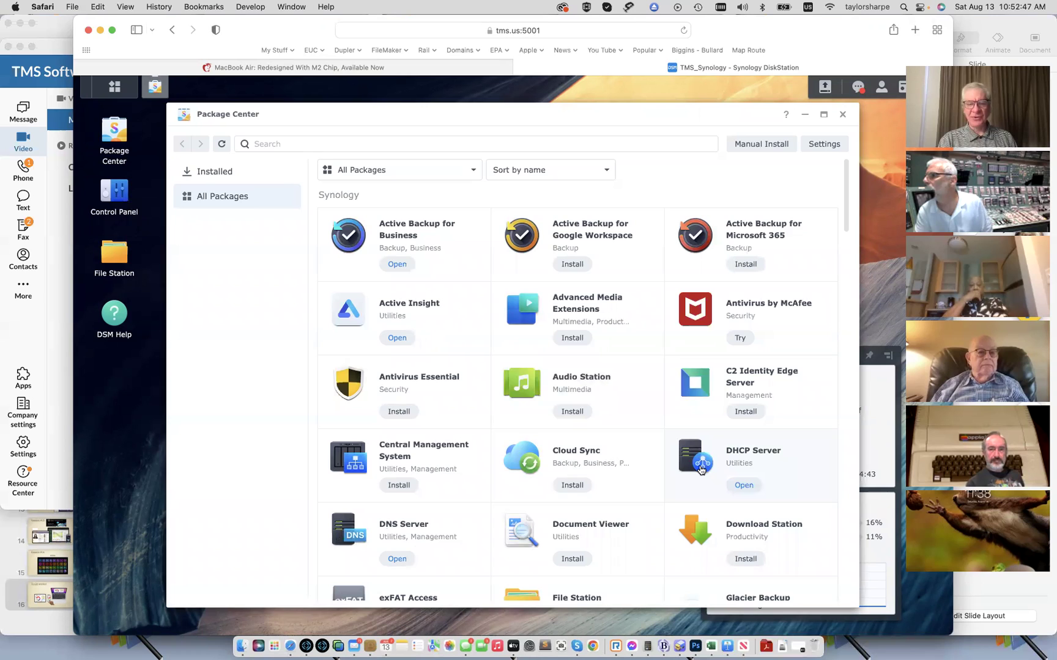
{"action": "scroll", "coordinate": [643, 482], "scroll_direction": "down", "scroll_amount": 5}
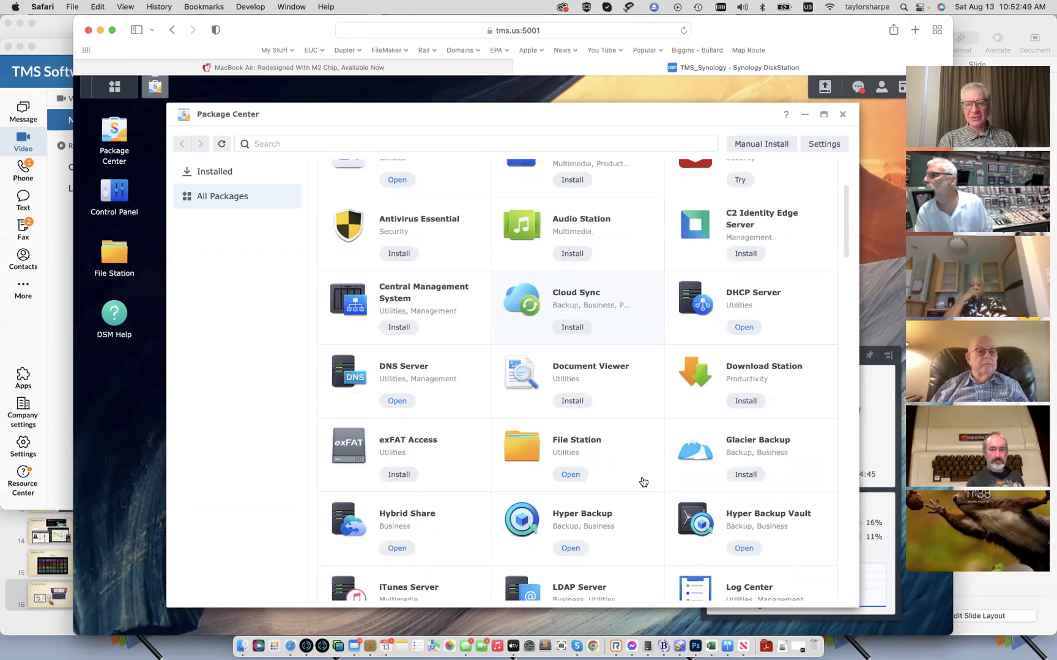
{"action": "scroll", "coordinate": [643, 483], "scroll_direction": "down", "scroll_amount": 20}
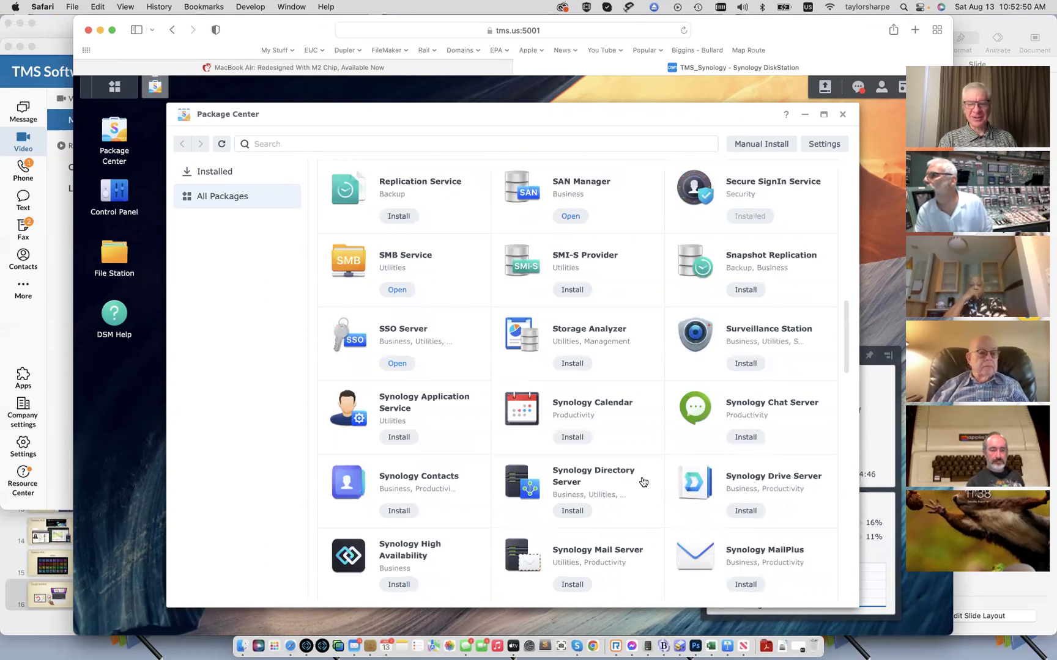
{"action": "scroll", "coordinate": [644, 482], "scroll_direction": "down", "scroll_amount": 20}
{"action": "scroll", "coordinate": [643, 483], "scroll_direction": "up", "scroll_amount": 6}
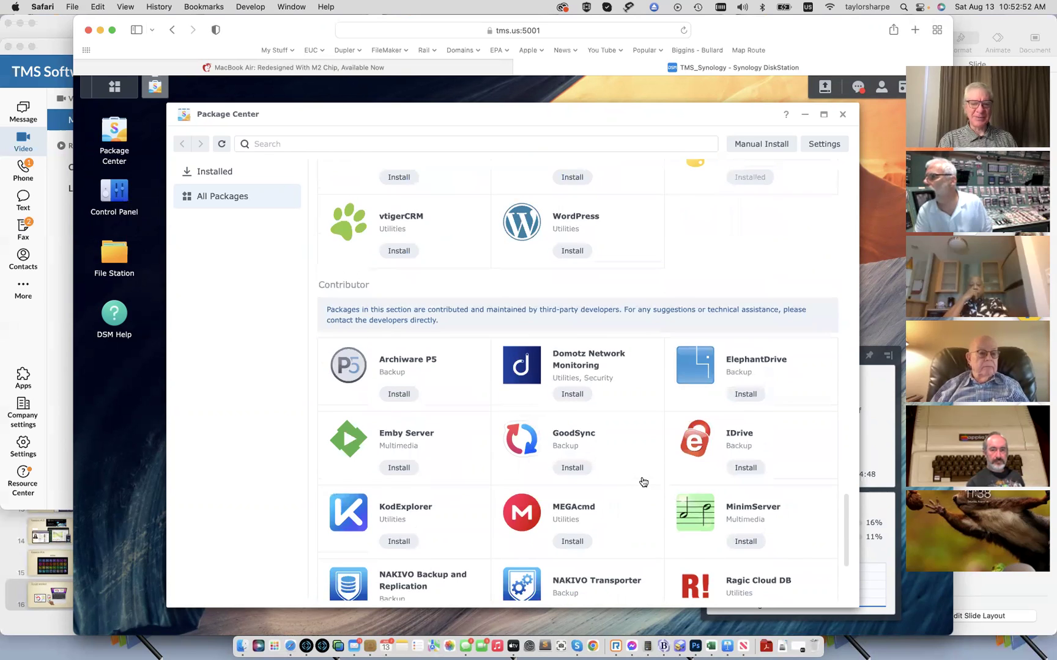
{"action": "scroll", "coordinate": [643, 483], "scroll_direction": "down", "scroll_amount": 3}
{"action": "scroll", "coordinate": [643, 482], "scroll_direction": "up", "scroll_amount": 15}
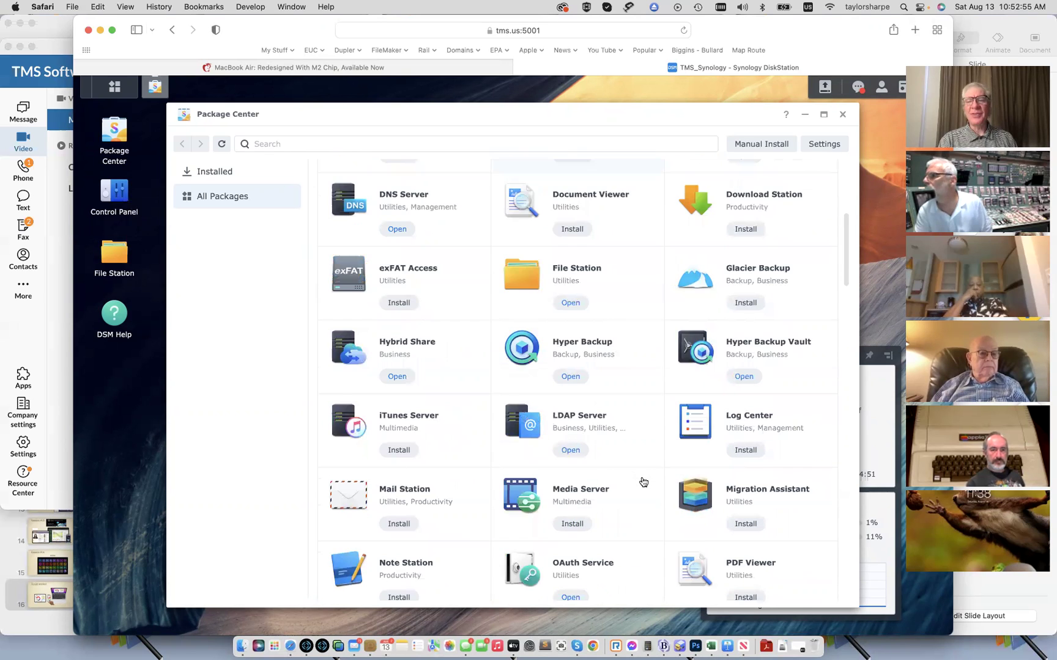
{"action": "scroll", "coordinate": [643, 482], "scroll_direction": "up", "scroll_amount": 10}
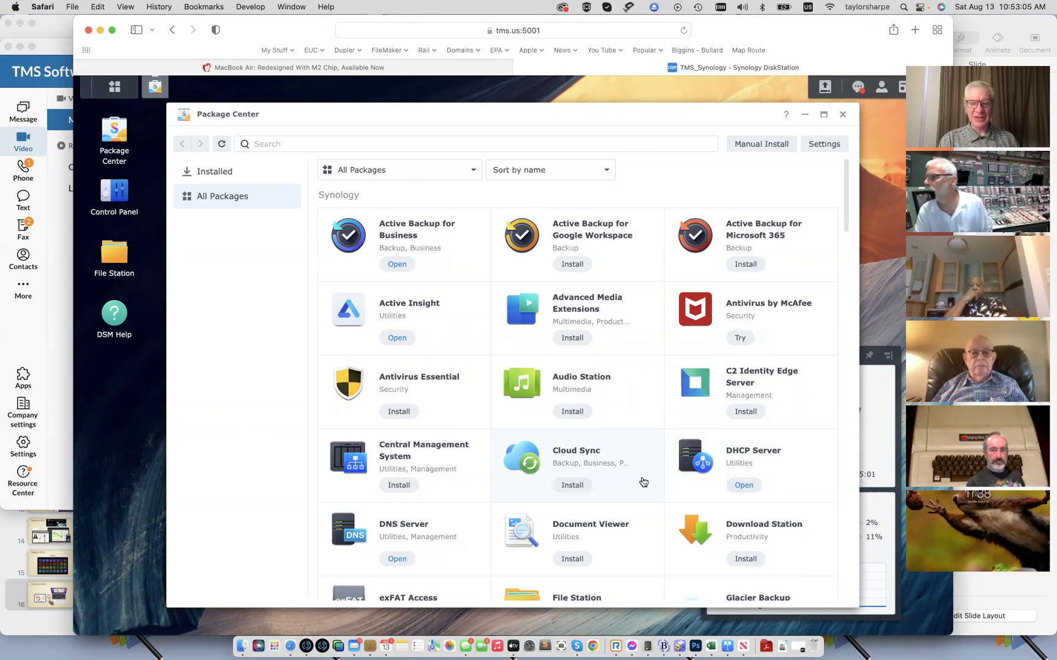
{"action": "scroll", "coordinate": [643, 483], "scroll_direction": "down", "scroll_amount": 6}
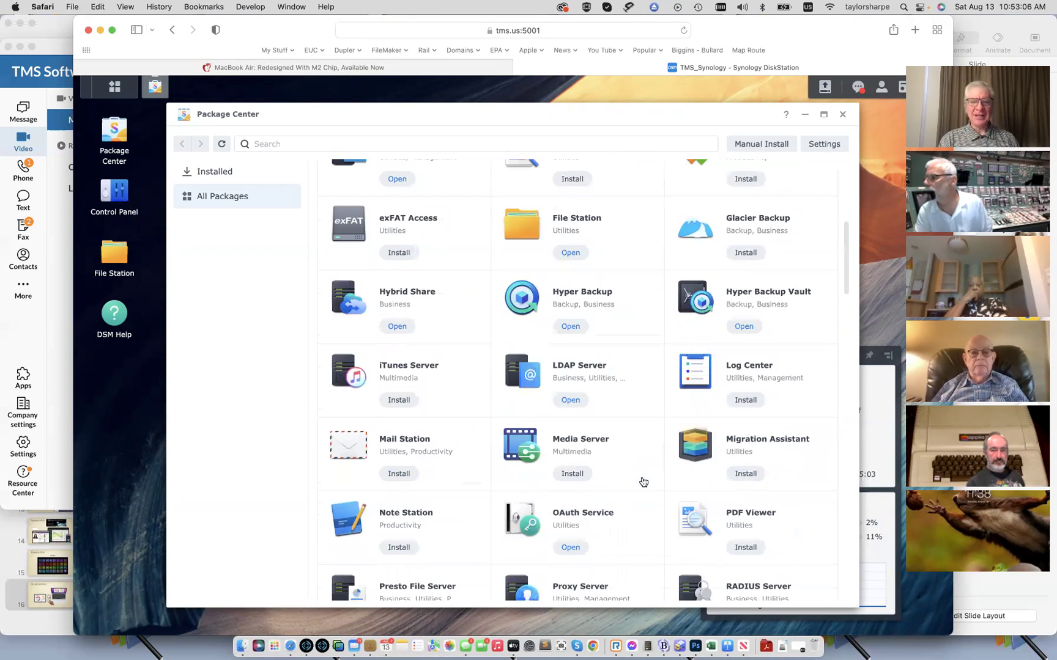
{"action": "scroll", "coordinate": [643, 483], "scroll_direction": "down", "scroll_amount": 2}
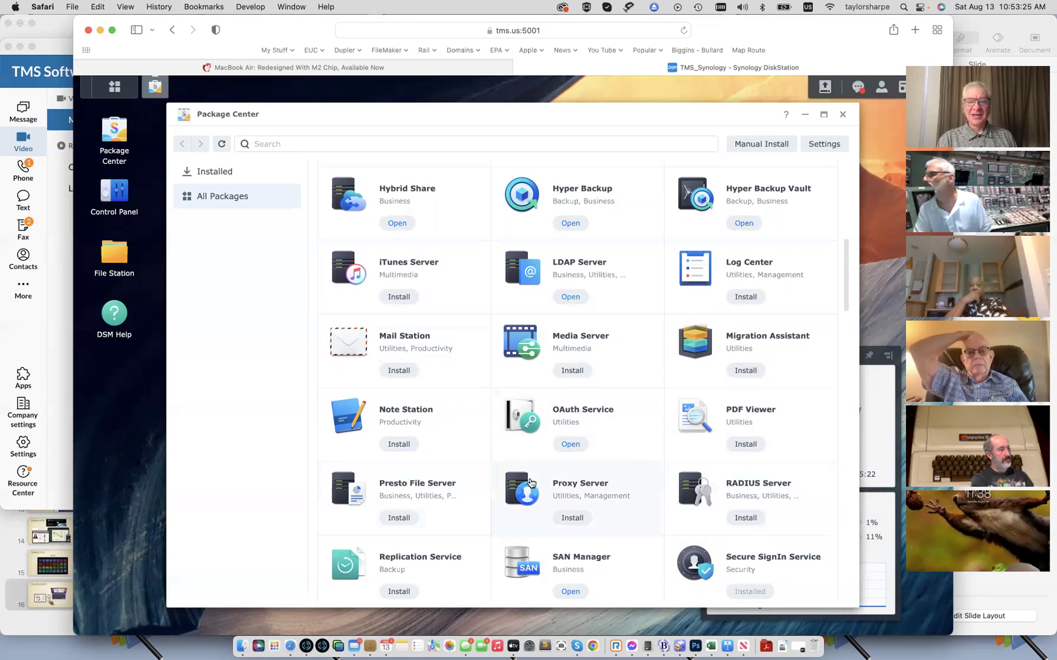
{"action": "scroll", "coordinate": [530, 483], "scroll_direction": "down", "scroll_amount": 15}
{"action": "scroll", "coordinate": [530, 483], "scroll_direction": "down", "scroll_amount": 3}
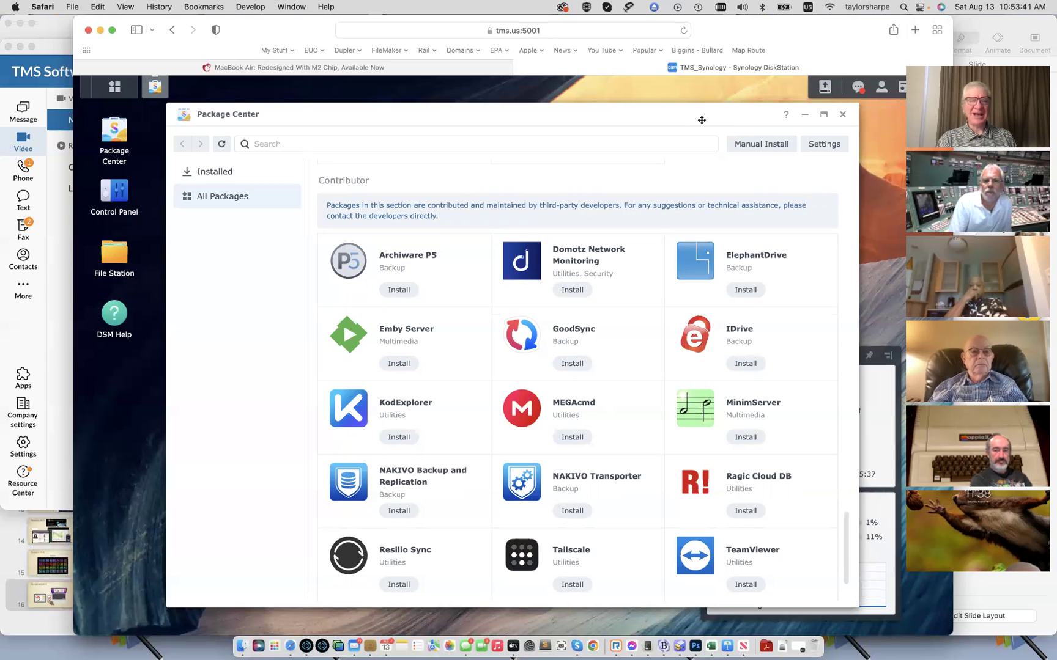
{"action": "left_click", "coordinate": [842, 115]}
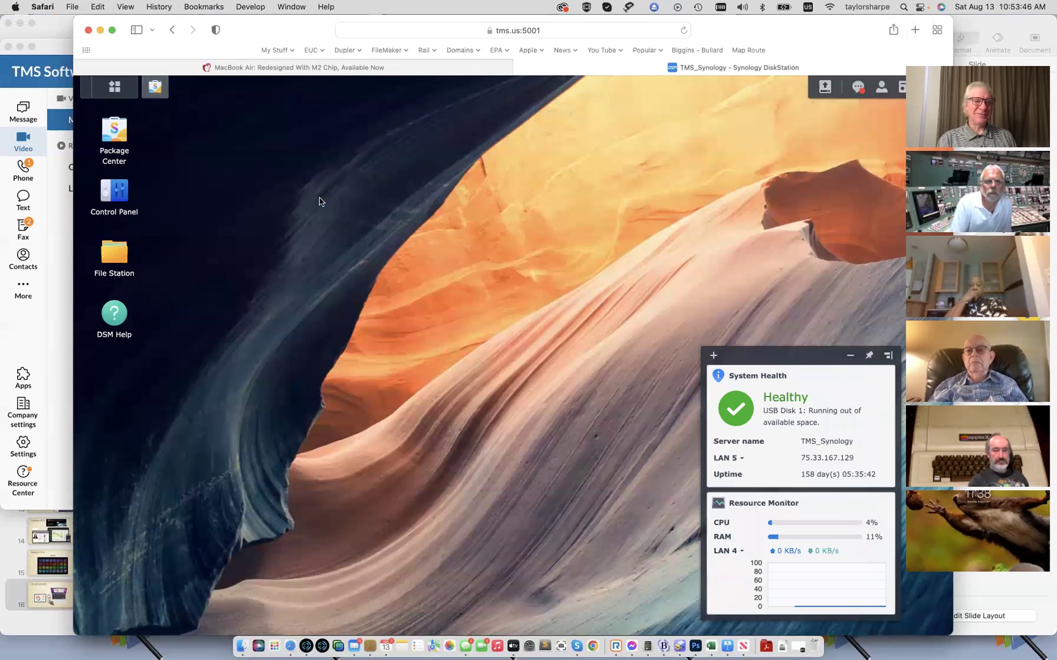
Step: Open File Station and examine the contents of the ACD_www, OurCalling and TaylorMadeServices shared folders
{"action": "left_click", "coordinate": [112, 257]}
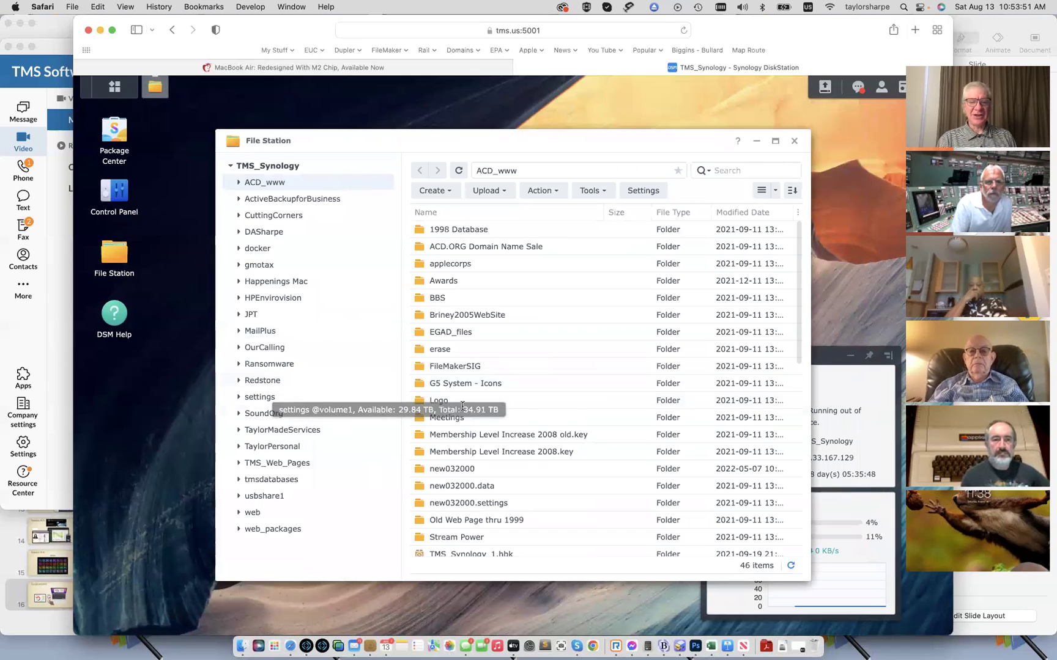
{"action": "scroll", "coordinate": [553, 446], "scroll_direction": "down", "scroll_amount": 10}
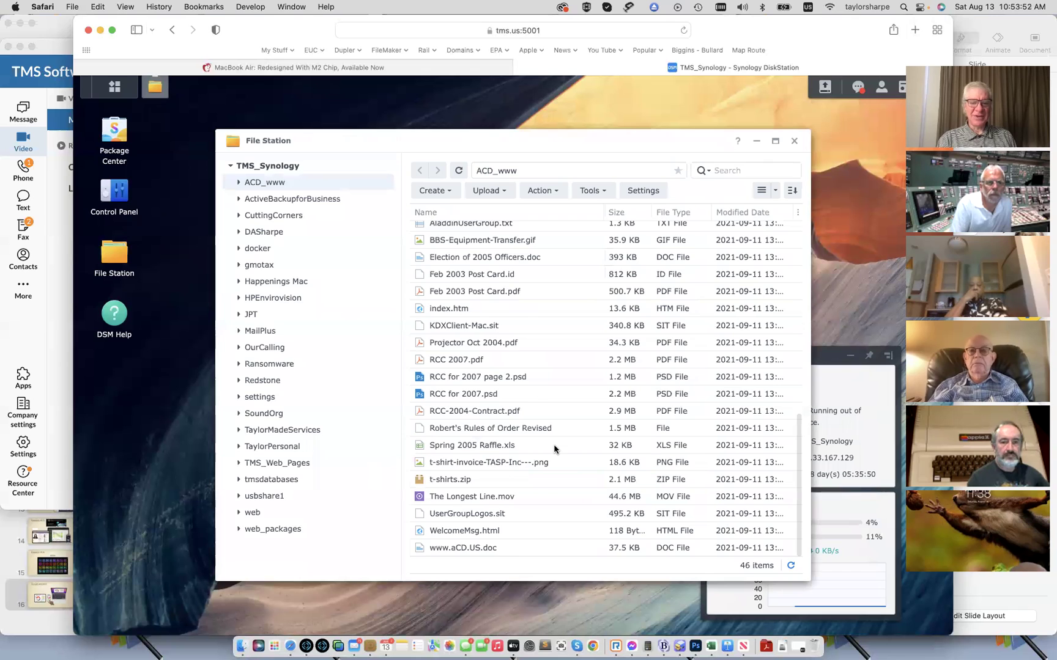
{"action": "scroll", "coordinate": [553, 444], "scroll_direction": "up", "scroll_amount": 15}
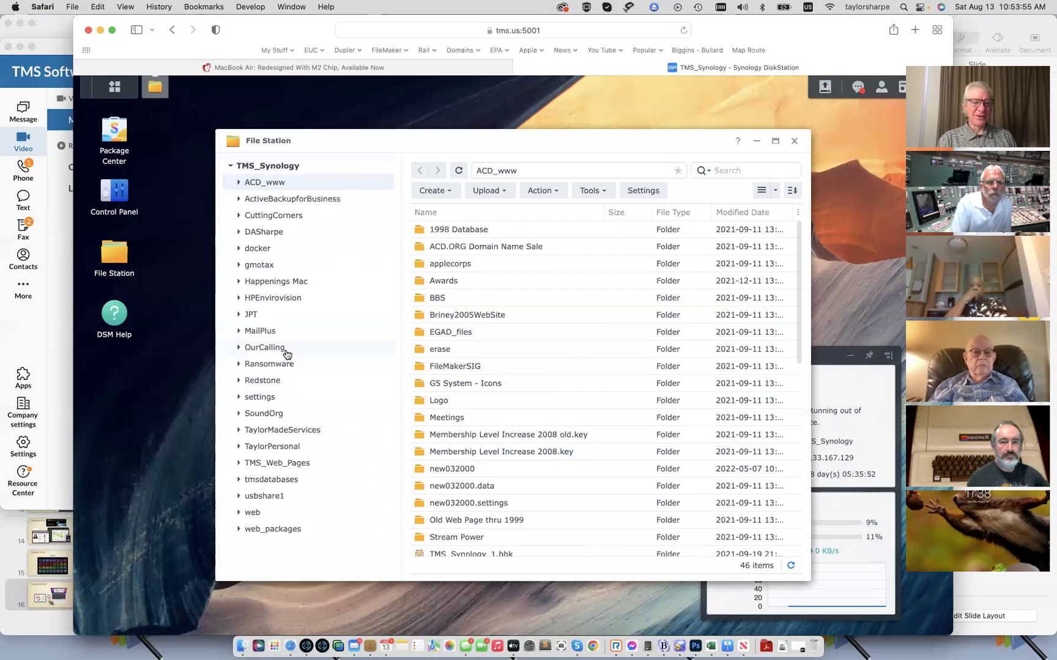
{"action": "left_click", "coordinate": [265, 347]}
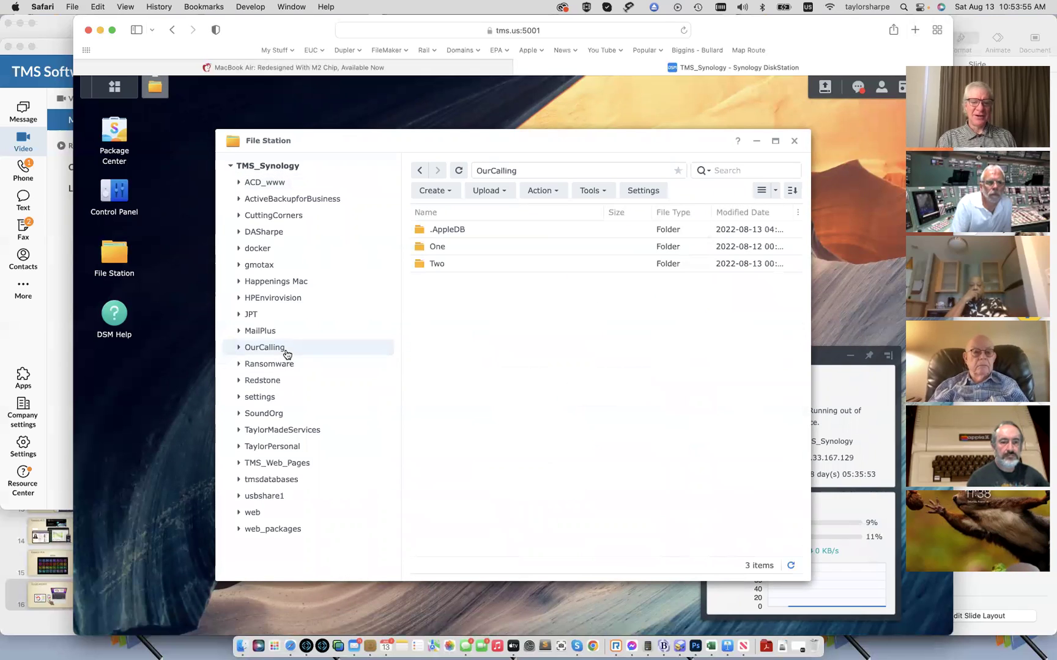
{"action": "left_click", "coordinate": [278, 434]}
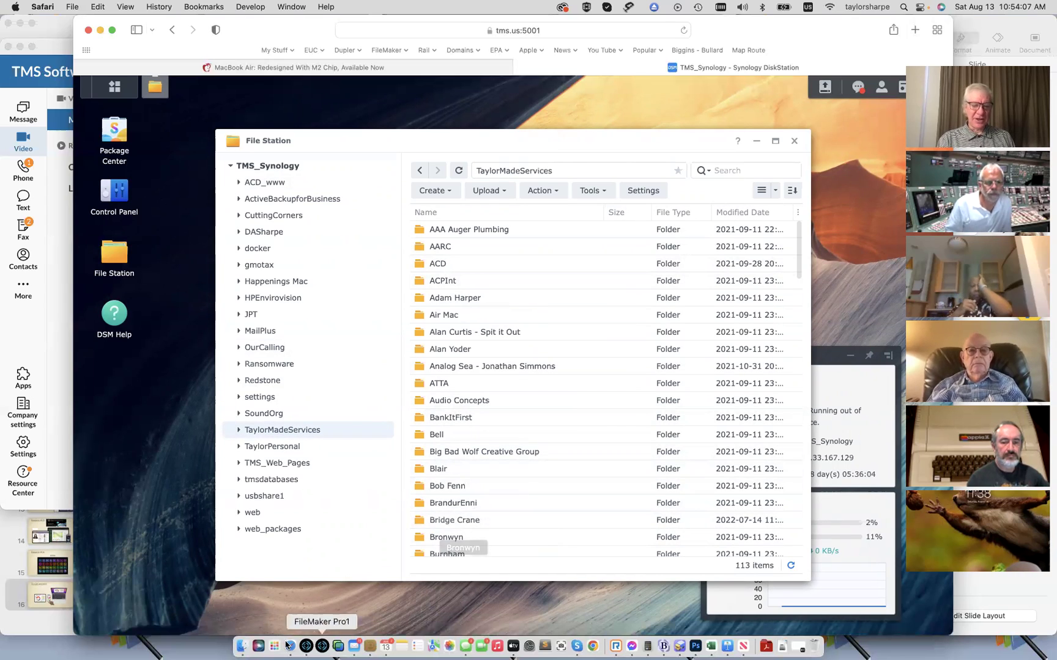
Step: Switch to Finder, connect to the server afp://tms.us and mount its TaylorMadeServices volume
{"action": "left_click", "coordinate": [240, 646]}
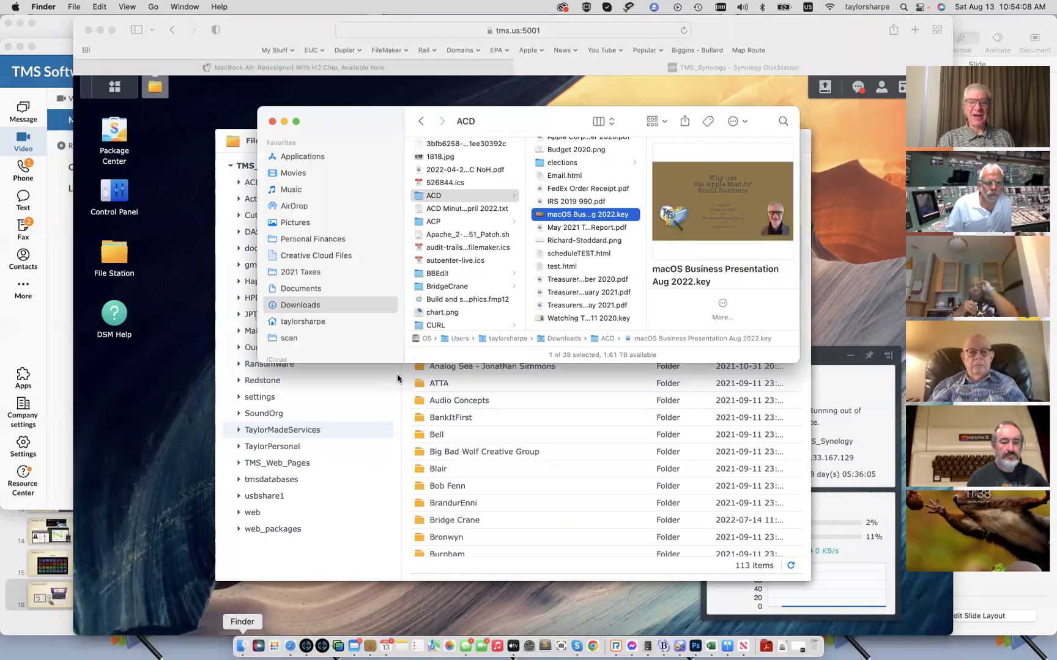
{"action": "key", "text": "super+k"}
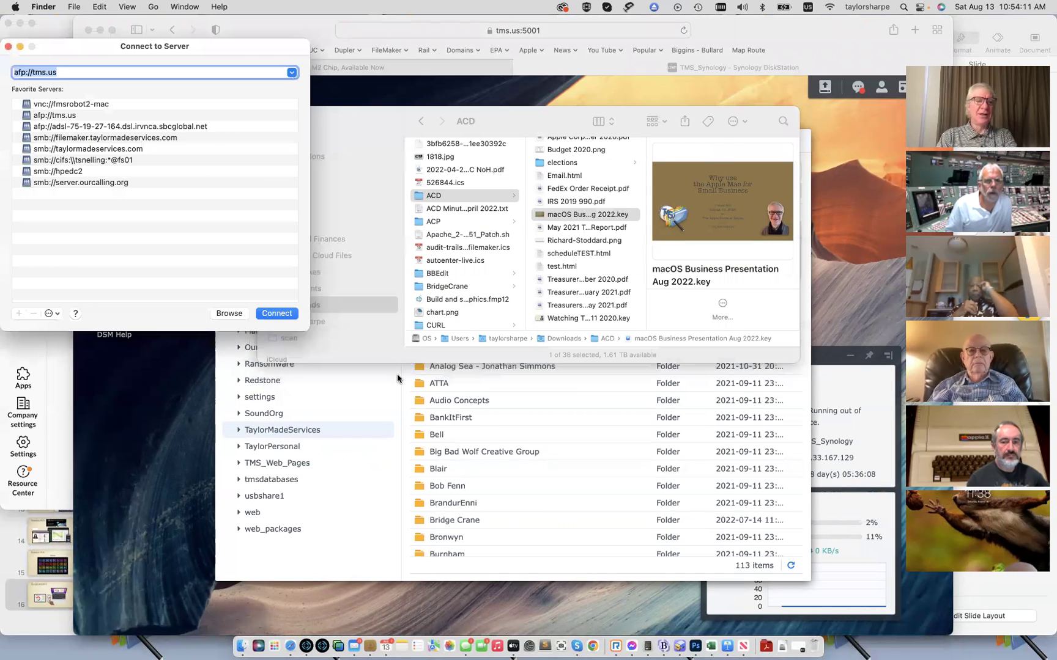
{"action": "key", "text": "Return"}
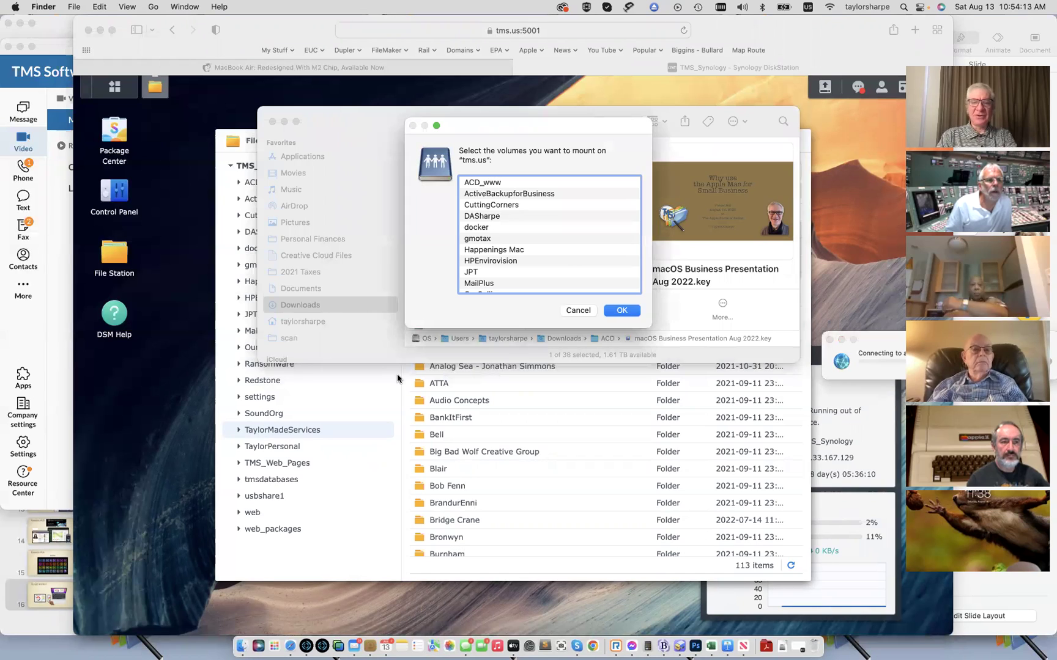
{"action": "scroll", "coordinate": [569, 219], "scroll_direction": "down", "scroll_amount": 5}
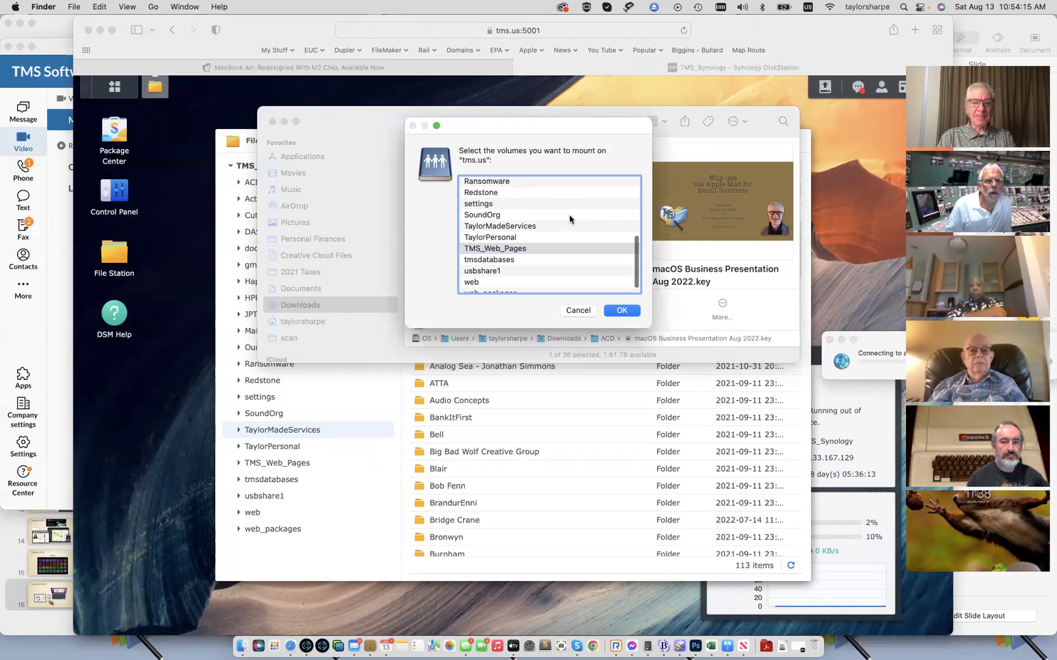
{"action": "left_click", "coordinate": [535, 225]}
{"action": "left_click", "coordinate": [624, 310]}
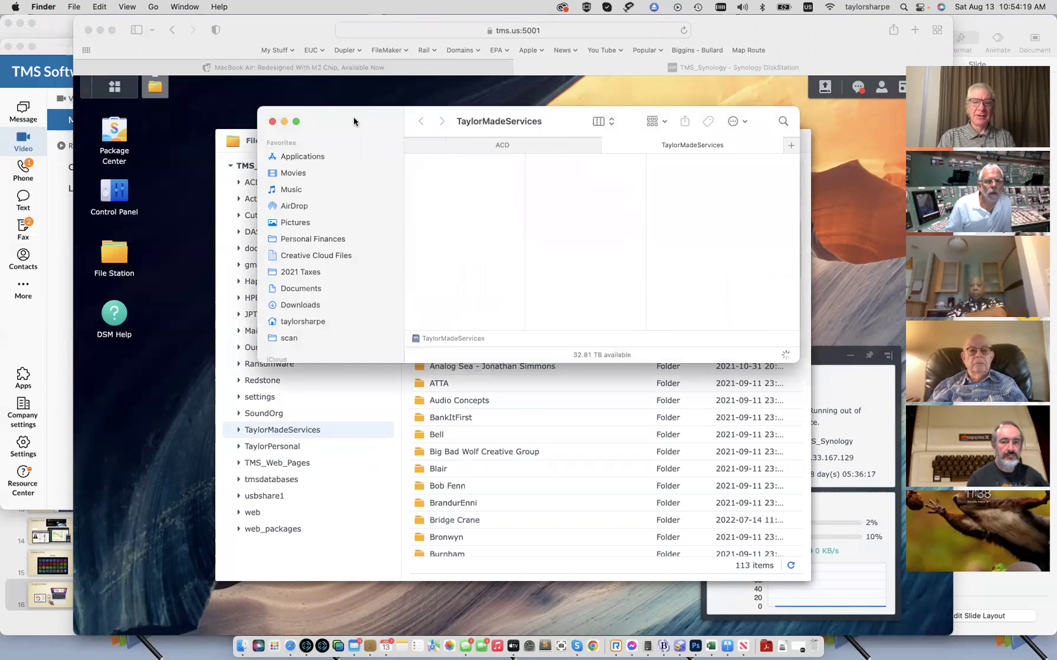
Step: Make the TaylorMadeServices Finder window taller, move it aside and bring File Station in Safari back to the front
{"action": "left_click_drag", "start_coordinate": [353, 121], "coordinate": [335, 99]}
{"action": "left_click_drag", "start_coordinate": [809, 343], "coordinate": [733, 546]}
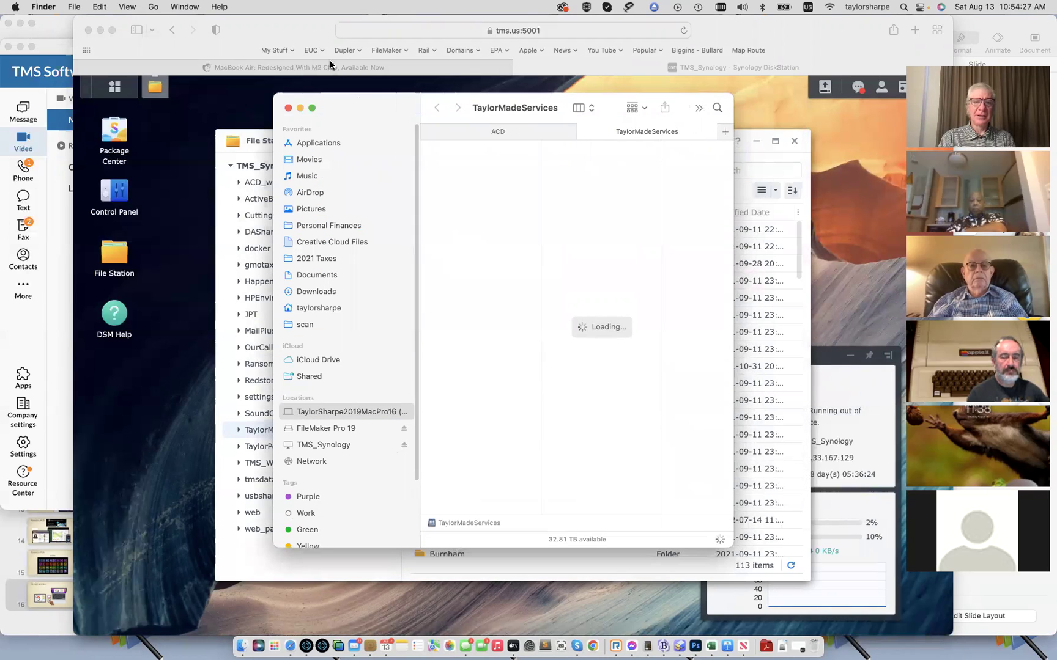
{"action": "left_click_drag", "start_coordinate": [354, 99], "coordinate": [587, 170]}
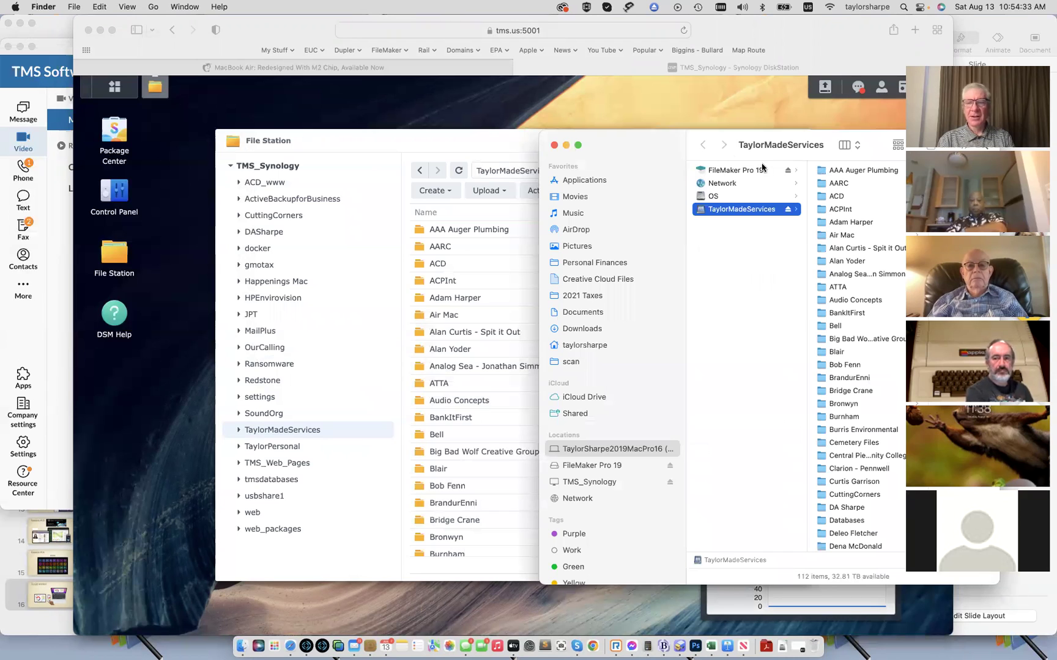
{"action": "left_click_drag", "start_coordinate": [684, 146], "coordinate": [131, 116]}
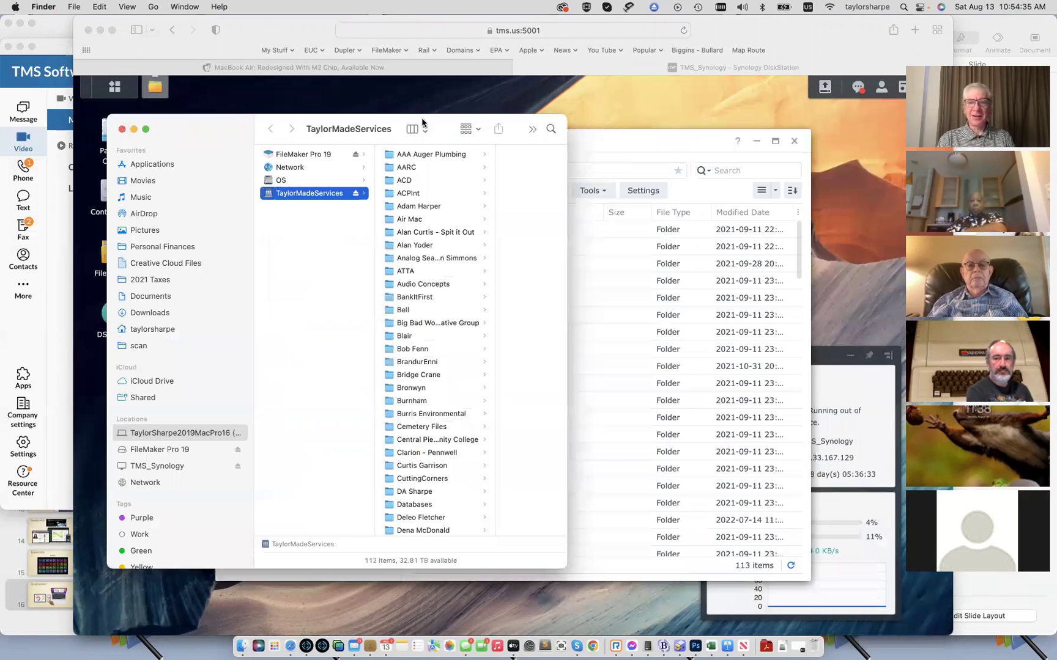
{"action": "left_click", "coordinate": [569, 140]}
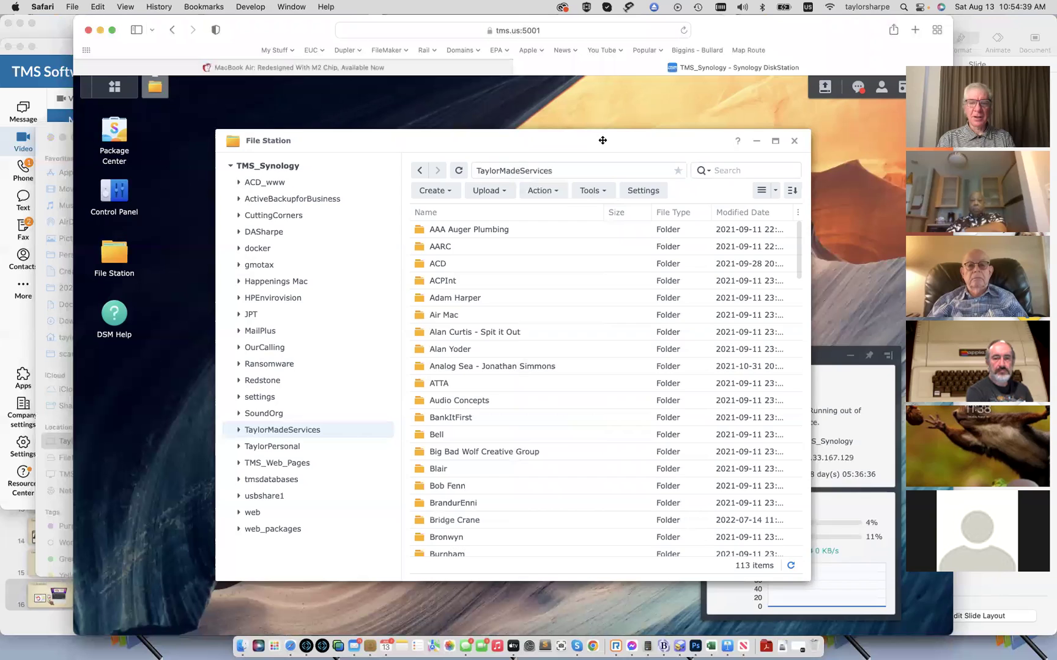
Step: Move File Station aside, bring Finder forward and look through its TaylorMadeServices folders to compare them with File Station
{"action": "left_click_drag", "start_coordinate": [685, 138], "coordinate": [777, 131]}
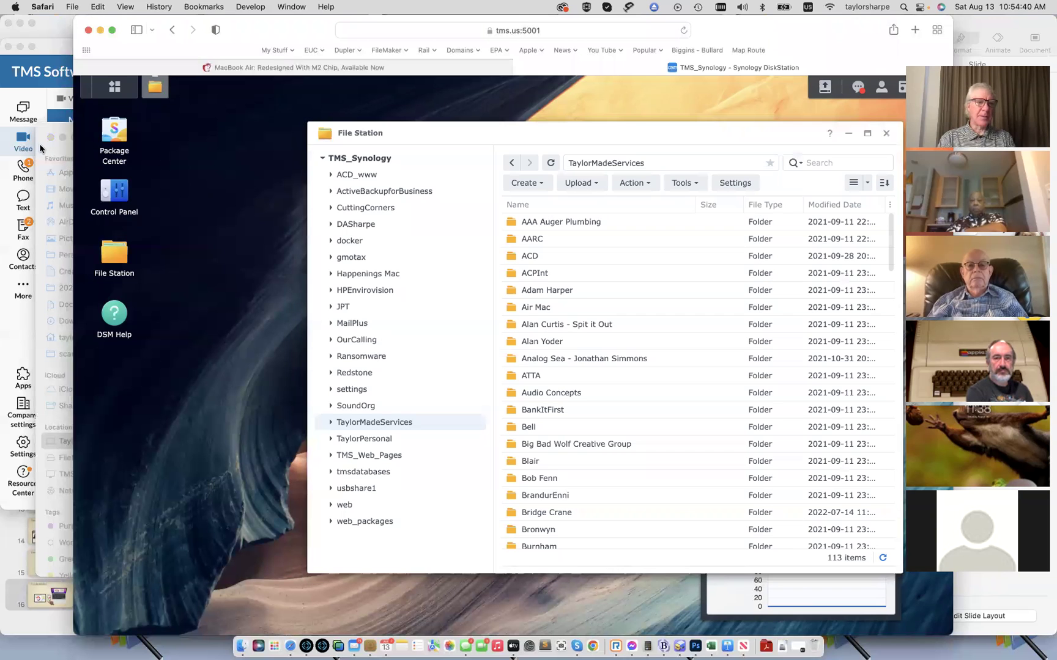
{"action": "left_click", "coordinate": [72, 159]}
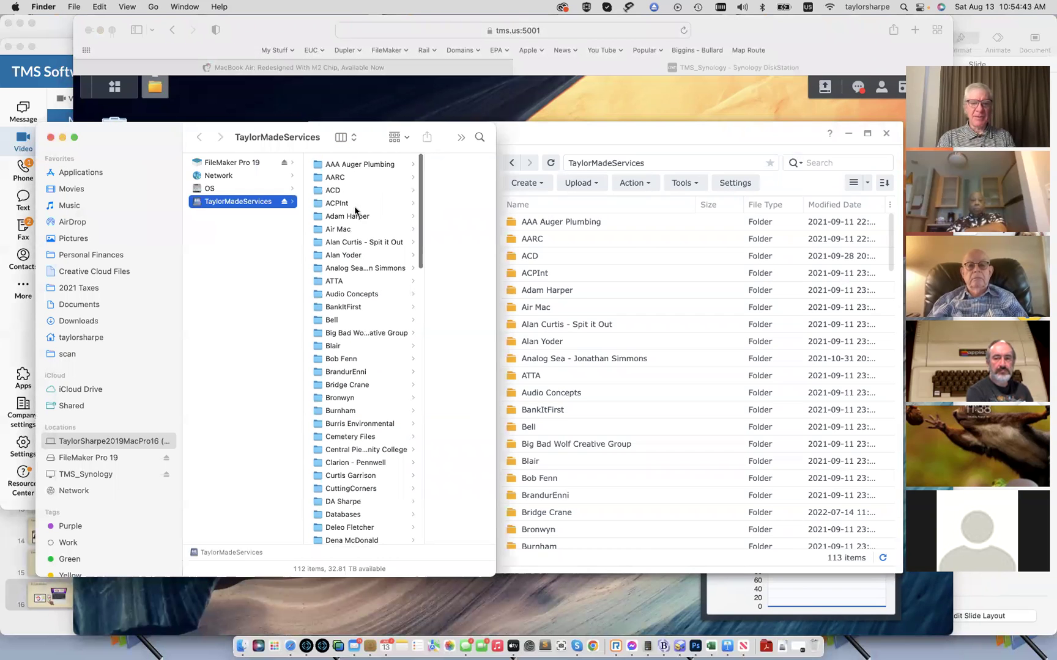
{"action": "scroll", "coordinate": [578, 319], "scroll_direction": "down", "scroll_amount": 5}
{"action": "scroll", "coordinate": [577, 319], "scroll_direction": "up", "scroll_amount": 5}
{"action": "scroll", "coordinate": [577, 319], "scroll_direction": "down", "scroll_amount": 3}
{"action": "scroll", "coordinate": [578, 320], "scroll_direction": "up", "scroll_amount": 3}
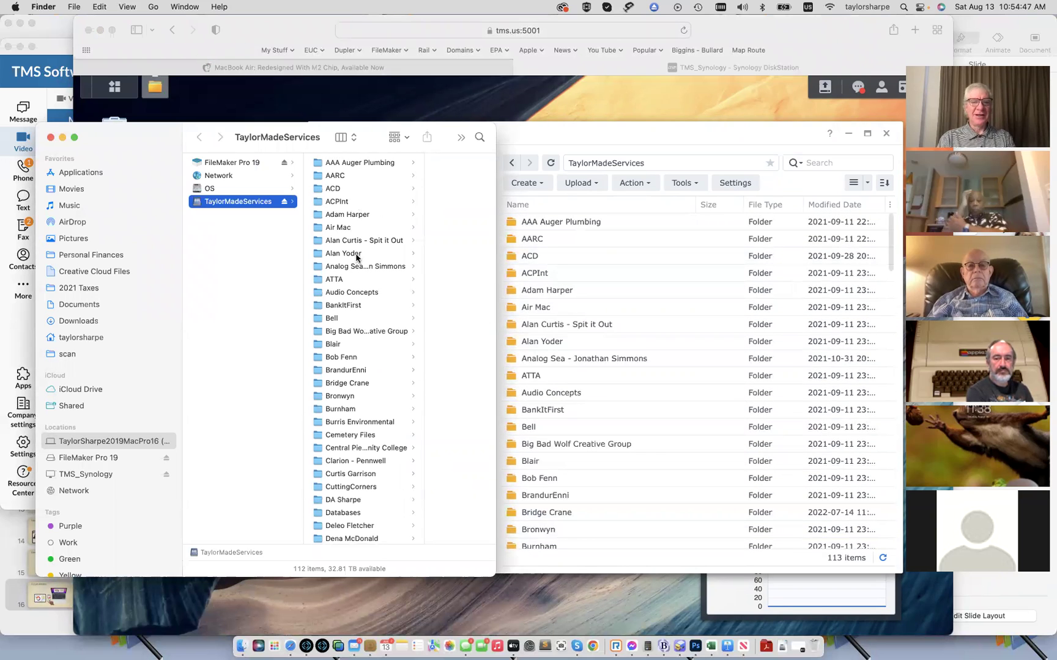
{"action": "scroll", "coordinate": [330, 263], "scroll_direction": "up", "scroll_amount": 2}
Step: Compare the AAA Auger Plumbing folder's files in Finder and File Station, and collapse TaylorMadeServices in File Station's folder tree
{"action": "left_click", "coordinate": [341, 163]}
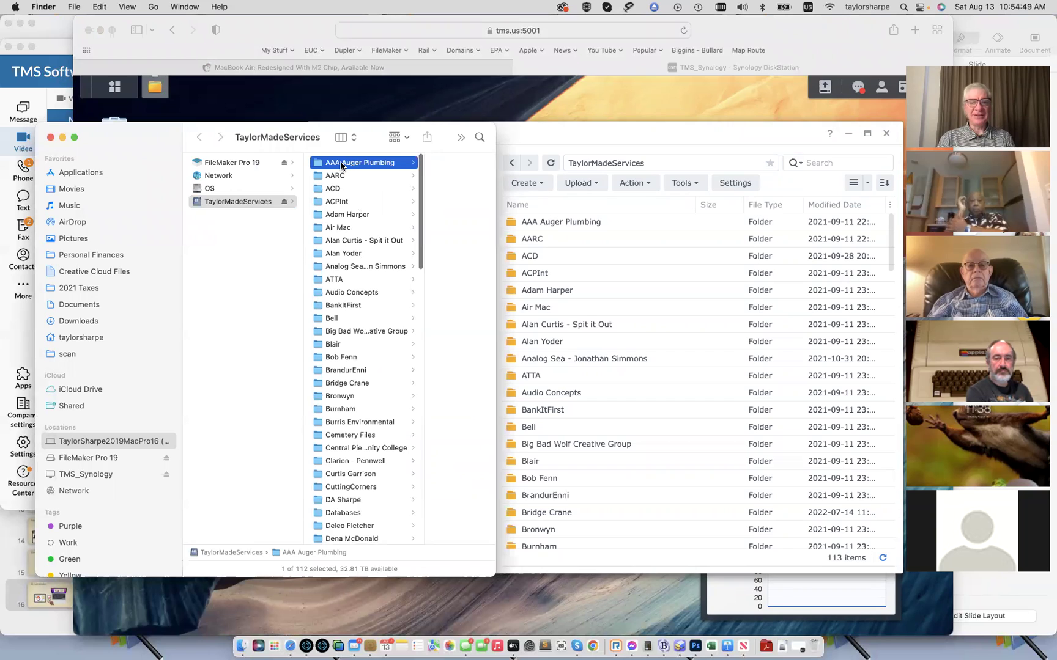
{"action": "double_click", "coordinate": [559, 222]}
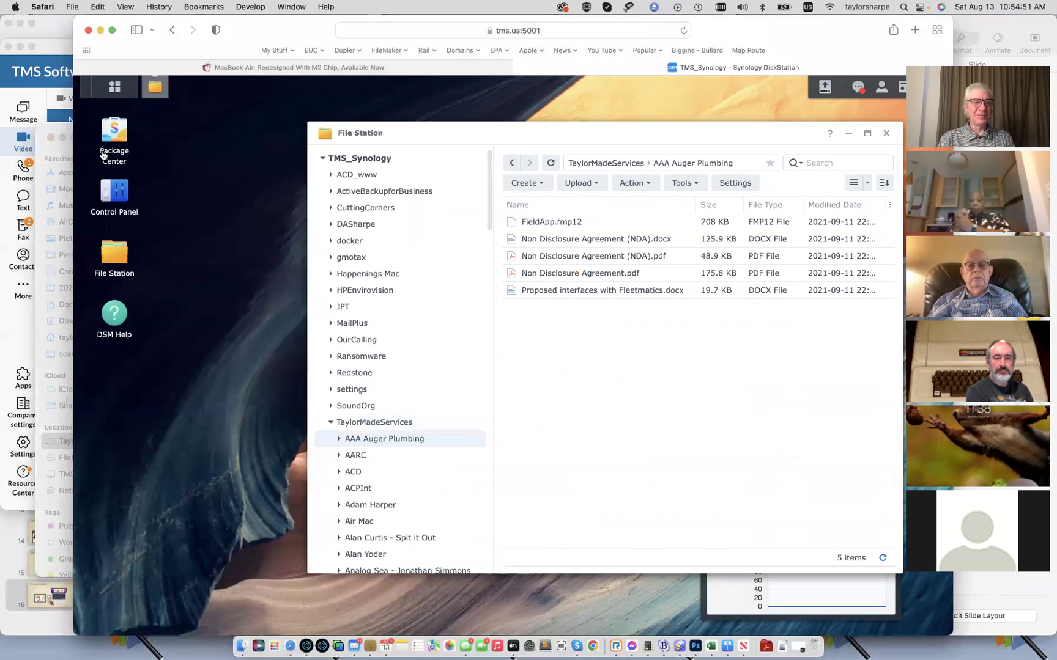
{"action": "left_click", "coordinate": [54, 152]}
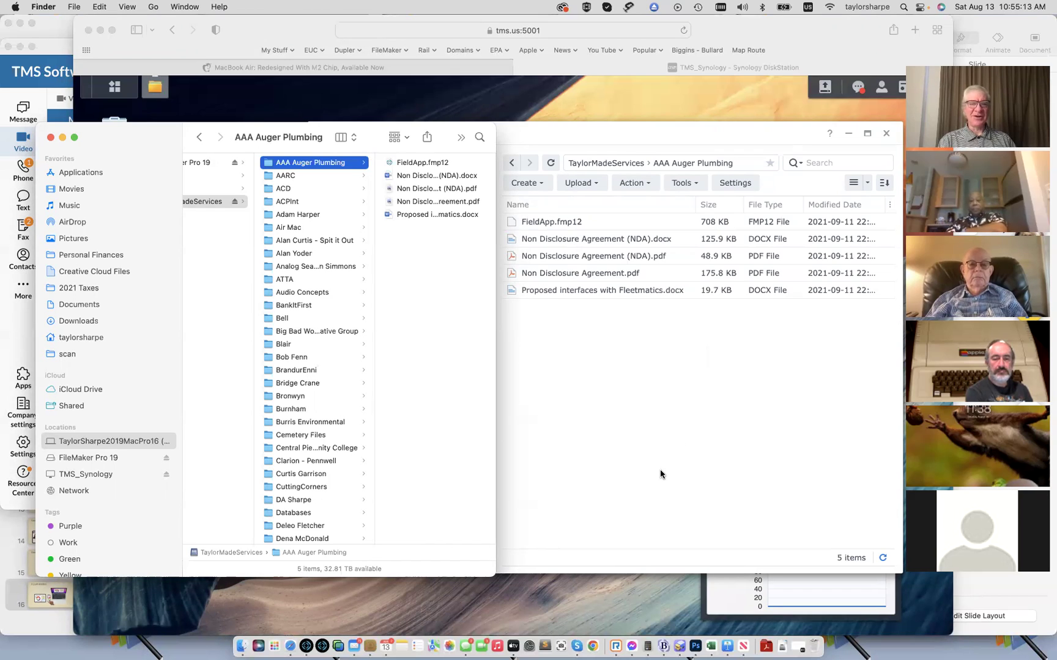
{"action": "left_click", "coordinate": [717, 470]}
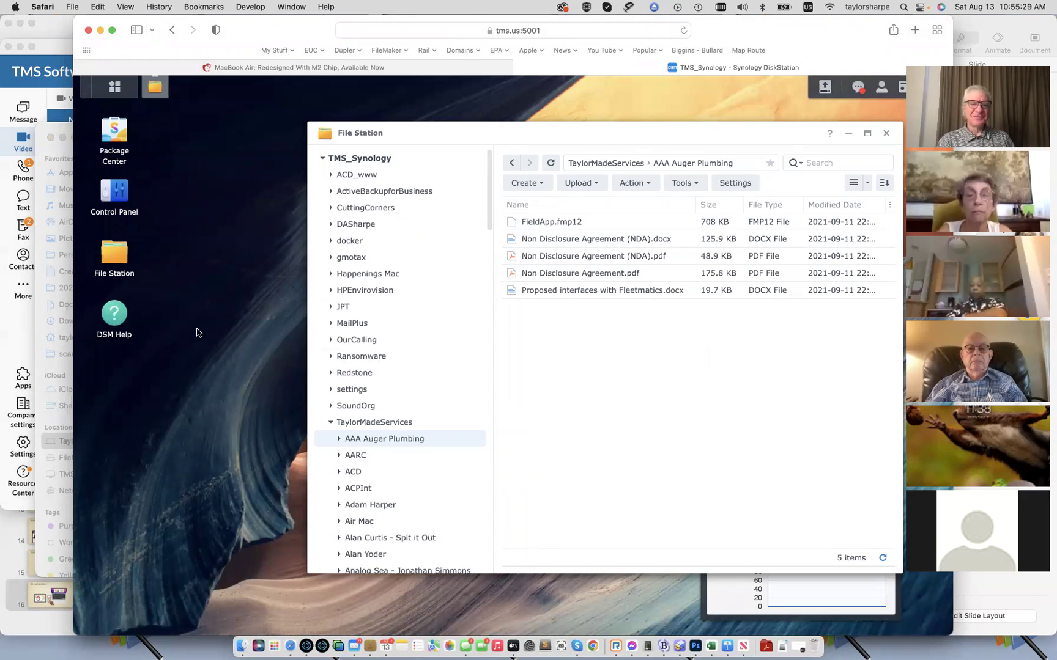
{"action": "left_click", "coordinate": [330, 422]}
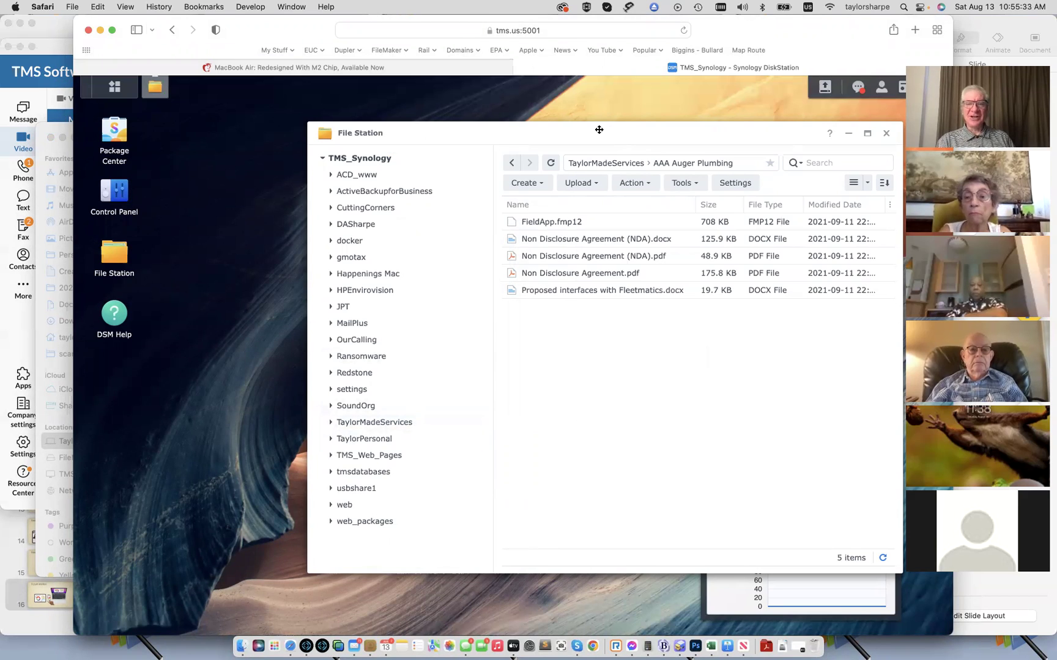
{"action": "left_click_drag", "start_coordinate": [594, 131], "coordinate": [530, 130]}
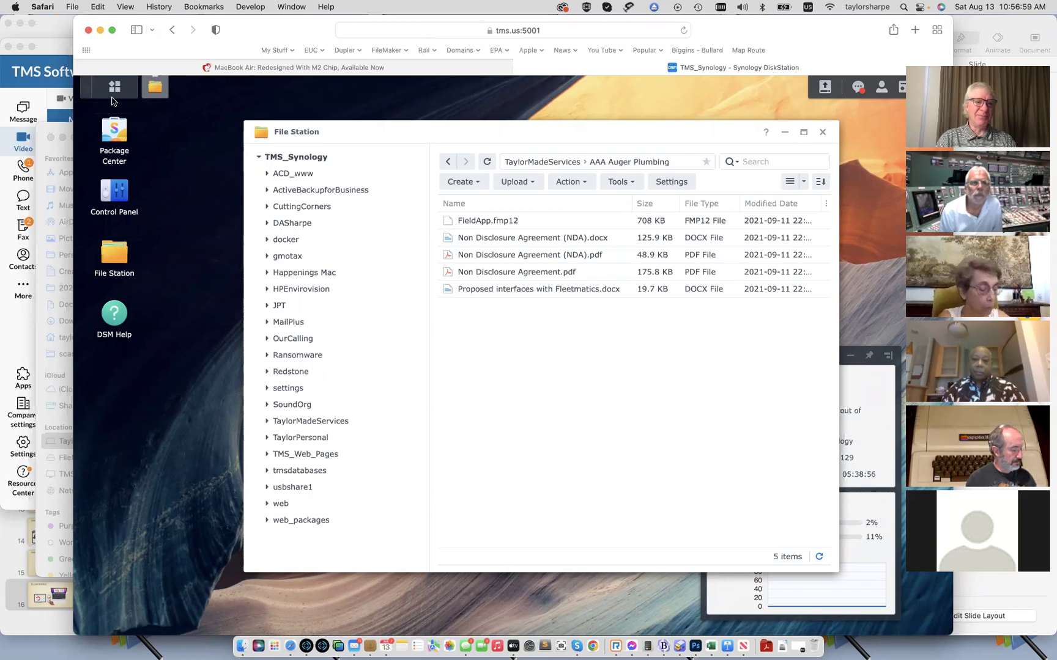
Step: Review the installed packages in Package Center, and close both Package Center and File Station
{"action": "left_click", "coordinate": [112, 136]}
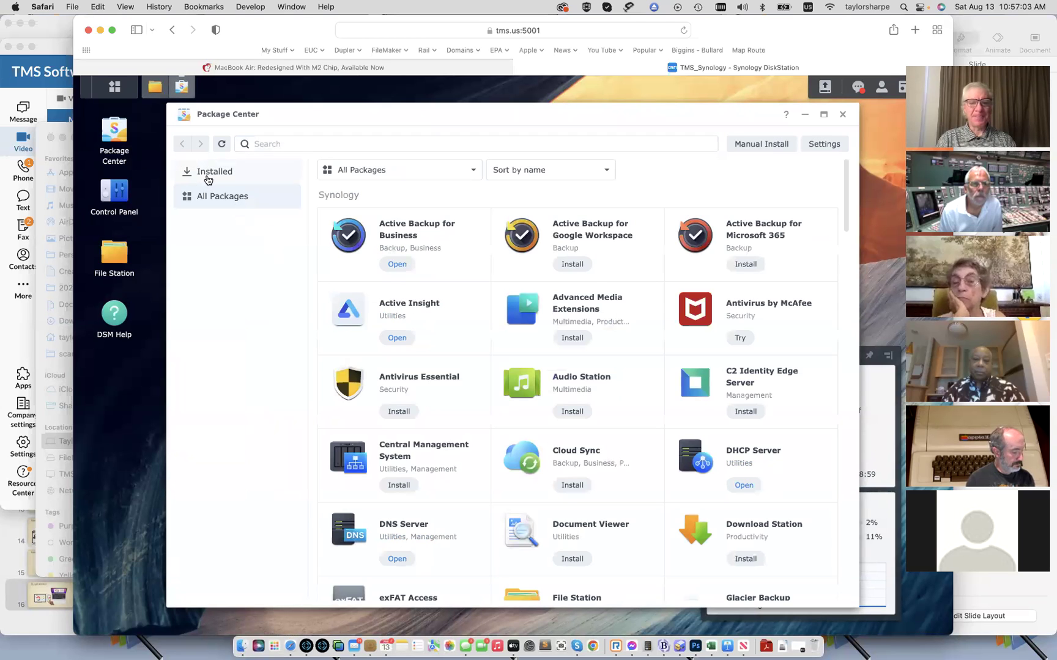
{"action": "scroll", "coordinate": [674, 458], "scroll_direction": "down", "scroll_amount": 3}
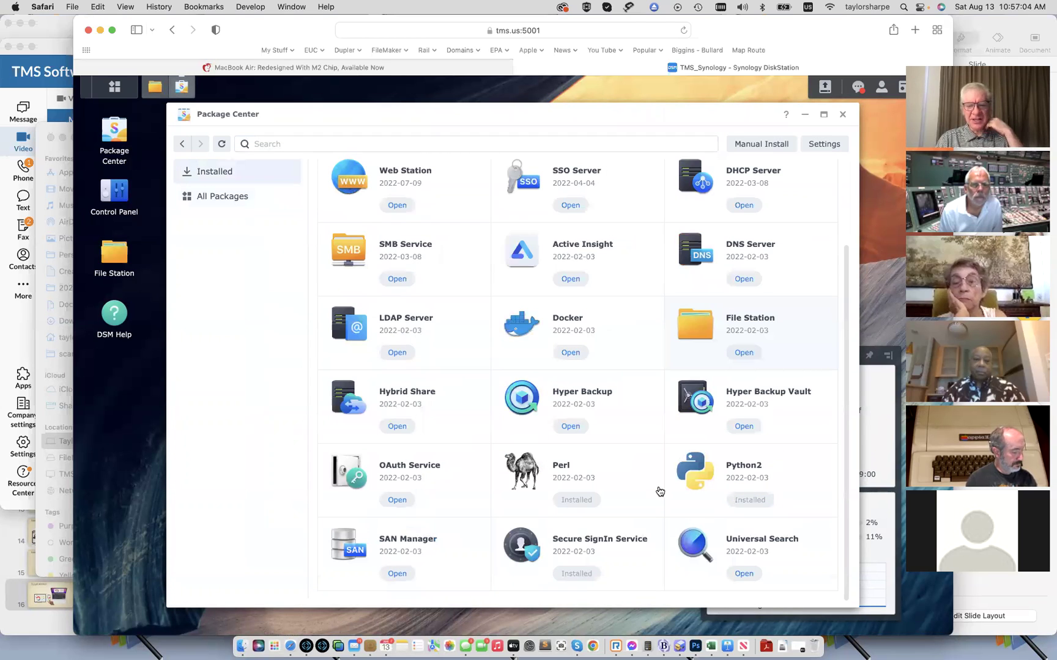
{"action": "scroll", "coordinate": [617, 514], "scroll_direction": "up", "scroll_amount": 3}
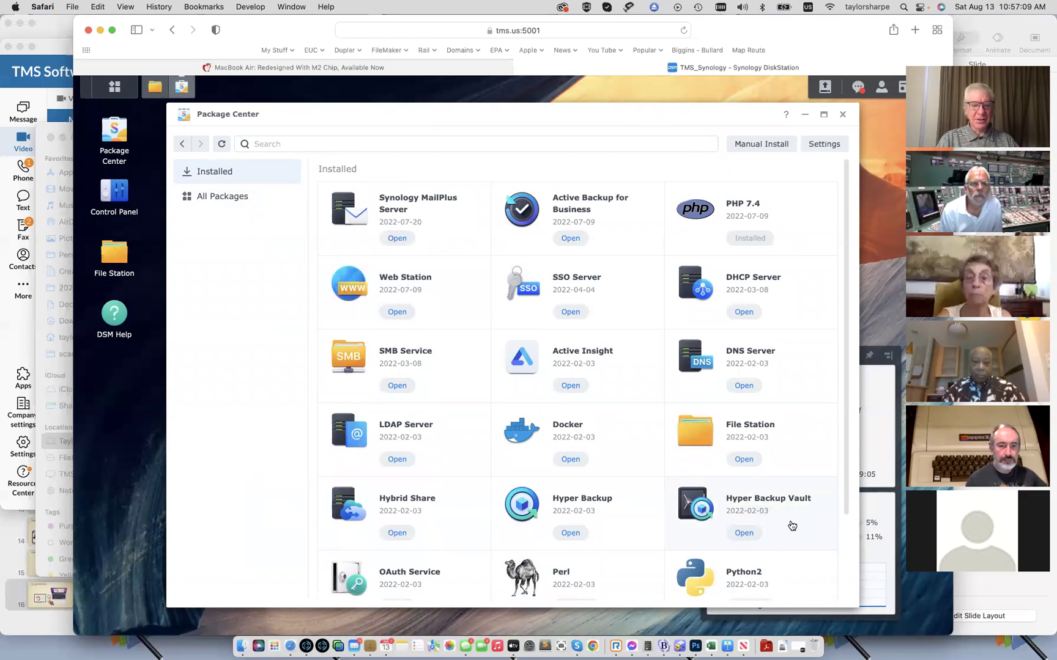
{"action": "scroll", "coordinate": [790, 525], "scroll_direction": "down", "scroll_amount": 3}
{"action": "scroll", "coordinate": [791, 526], "scroll_direction": "up", "scroll_amount": 3}
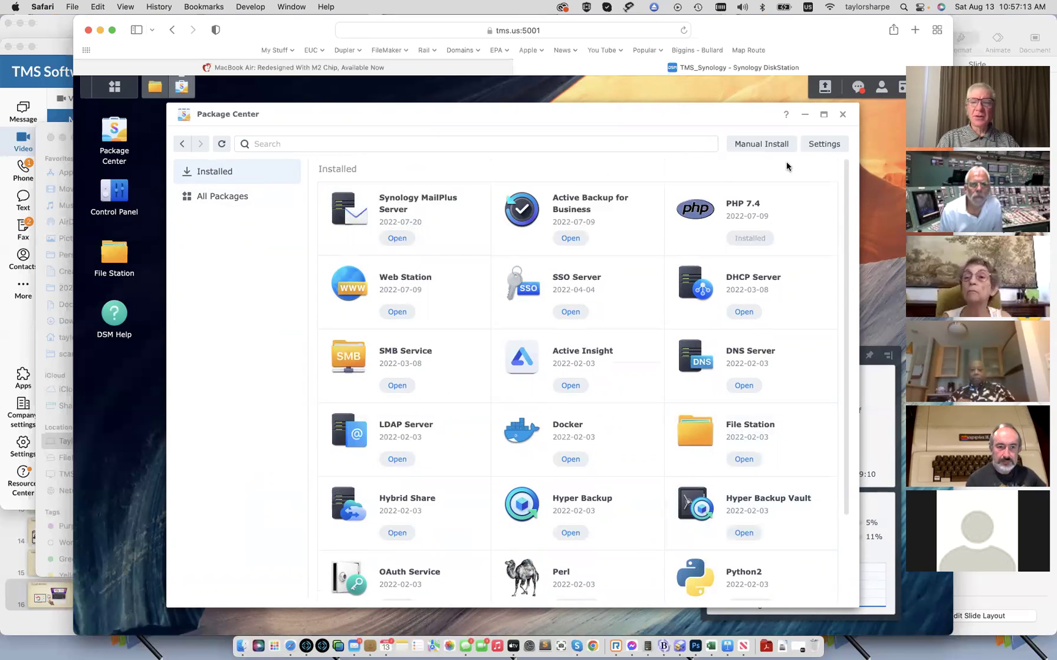
{"action": "left_click", "coordinate": [842, 114]}
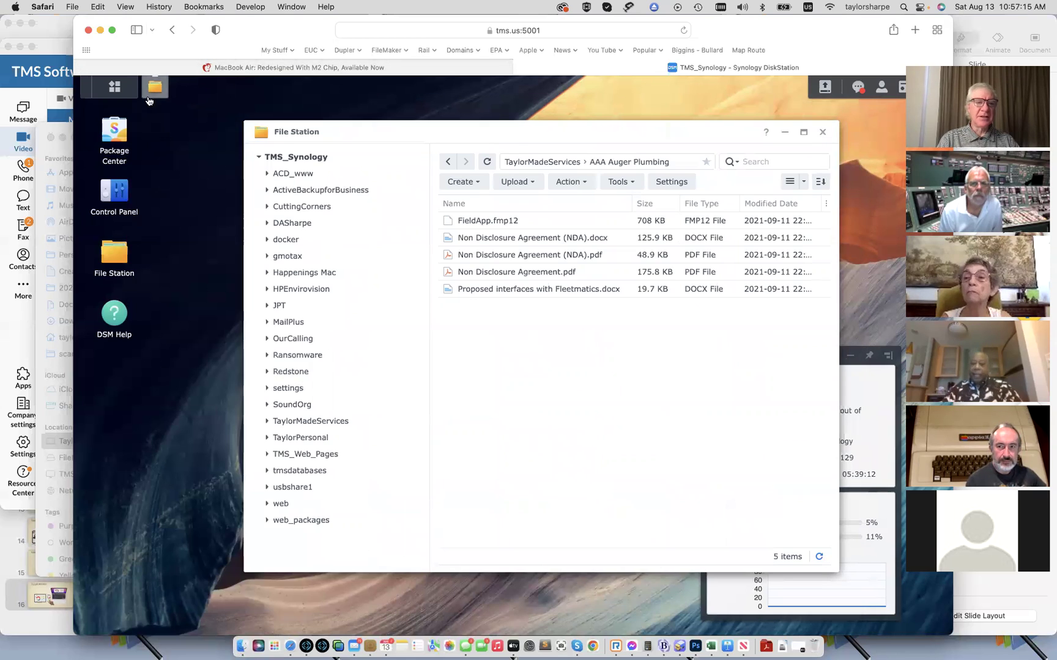
{"action": "left_click", "coordinate": [823, 132]}
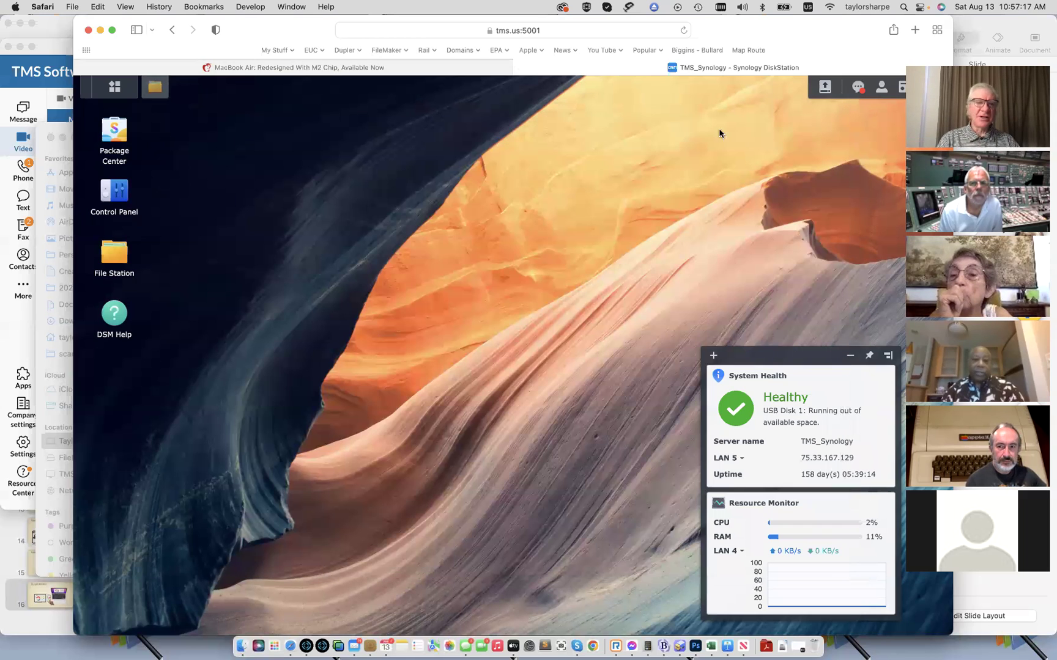
Step: Open Web Station, display the virtual hosts under Web Service Portal and enlarge its window
{"action": "left_click", "coordinate": [115, 87]}
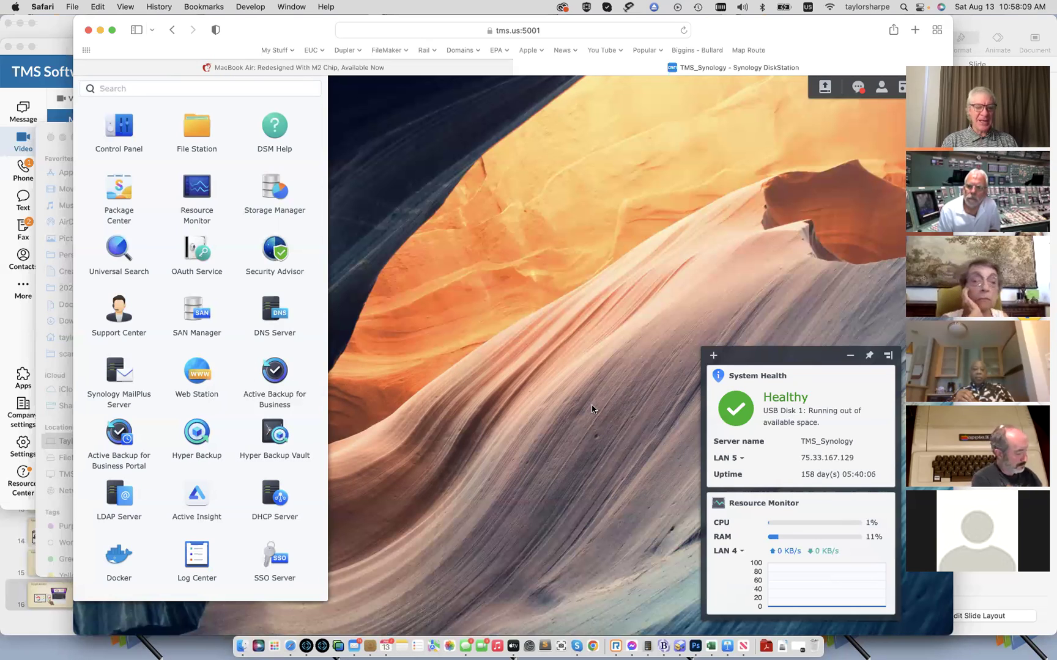
{"action": "left_click", "coordinate": [194, 377]}
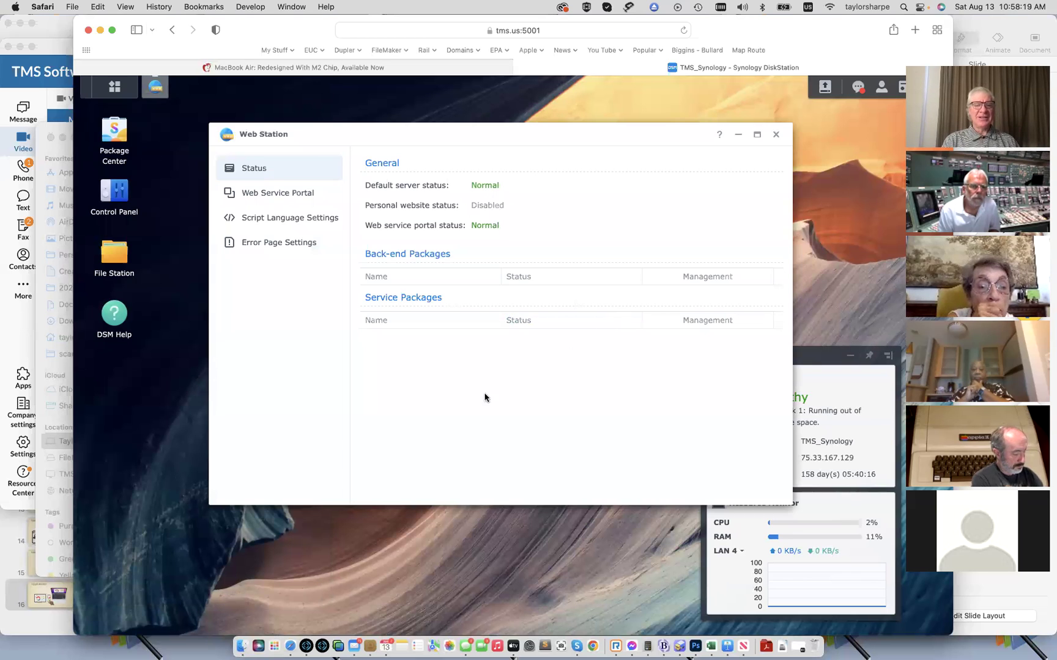
{"action": "left_click", "coordinate": [267, 198]}
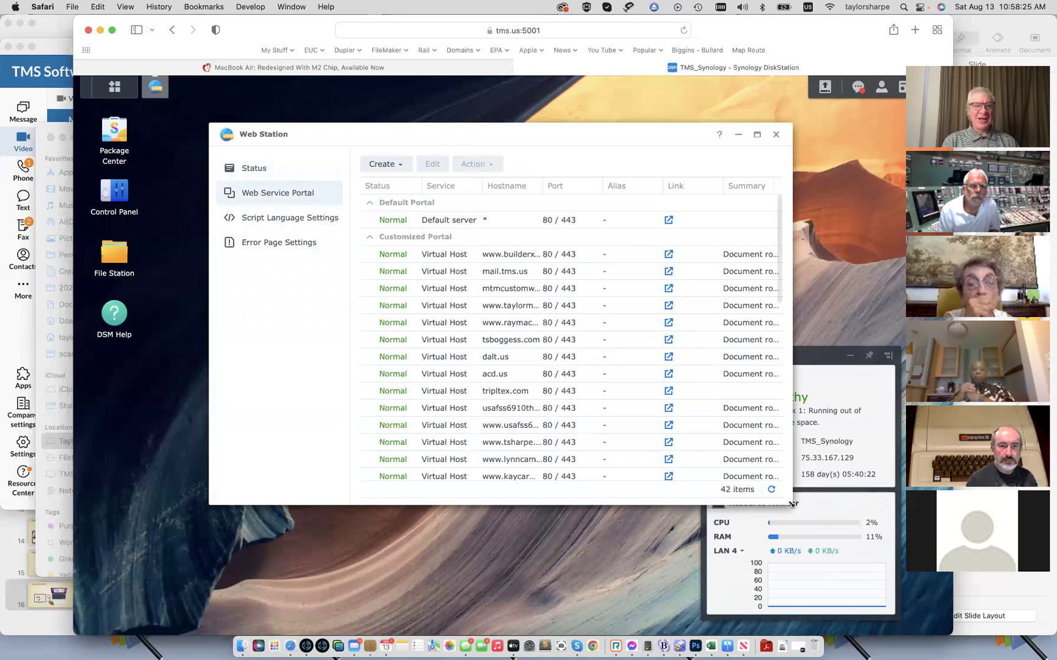
{"action": "left_click_drag", "start_coordinate": [792, 503], "coordinate": [863, 546]}
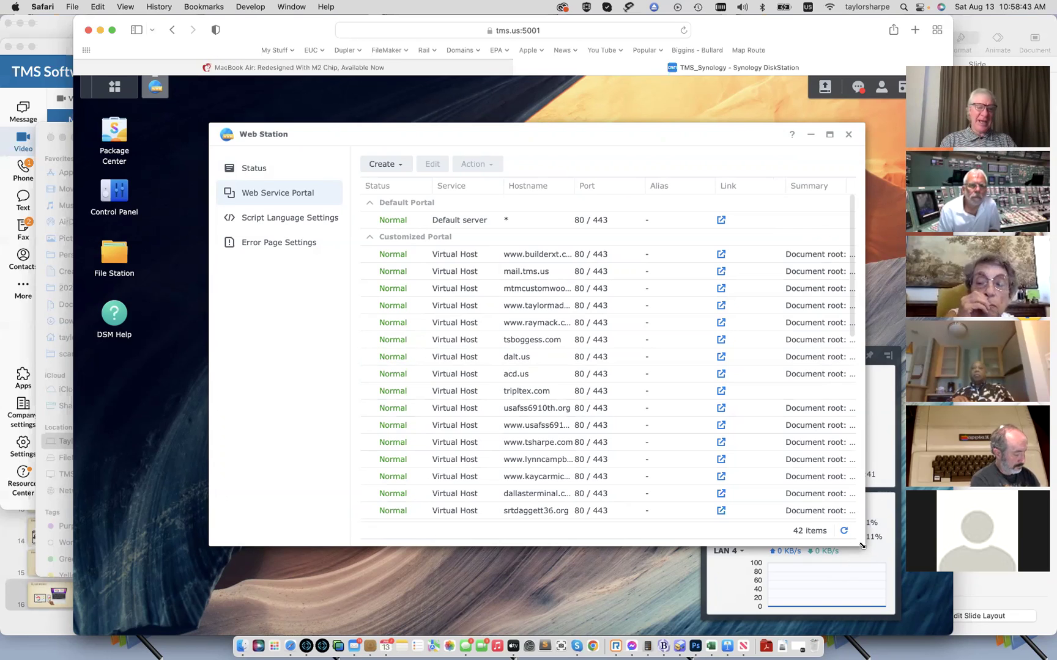
Step: Open Control Panel, move the Safari window clear of the meeting's video thumbnails and close Control Panel
{"action": "left_click", "coordinate": [114, 195]}
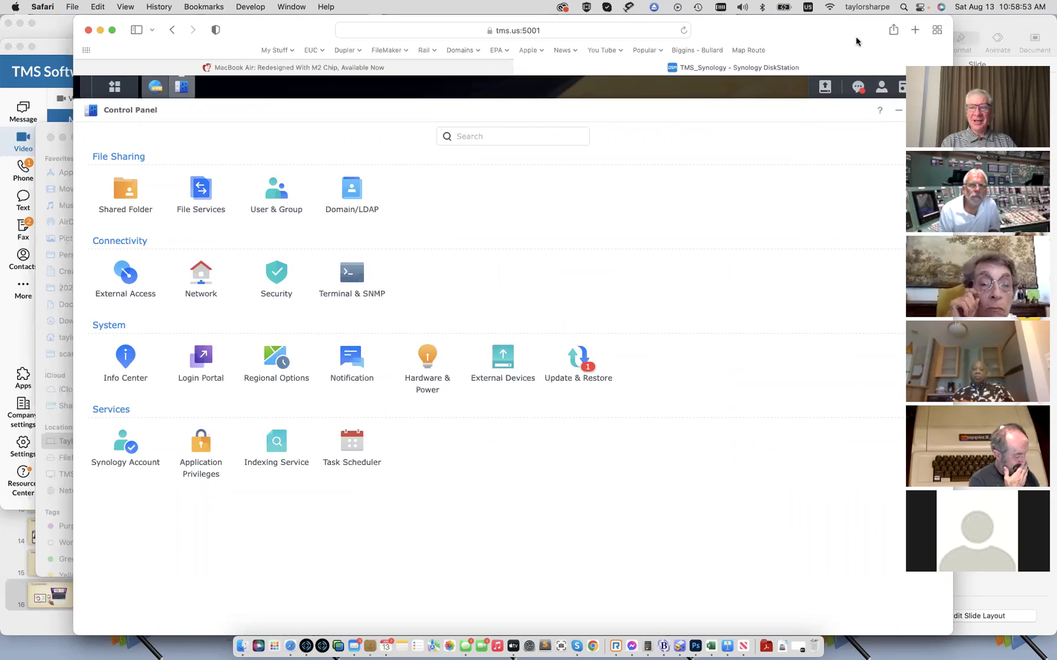
{"action": "left_click_drag", "start_coordinate": [844, 23], "coordinate": [798, 23]}
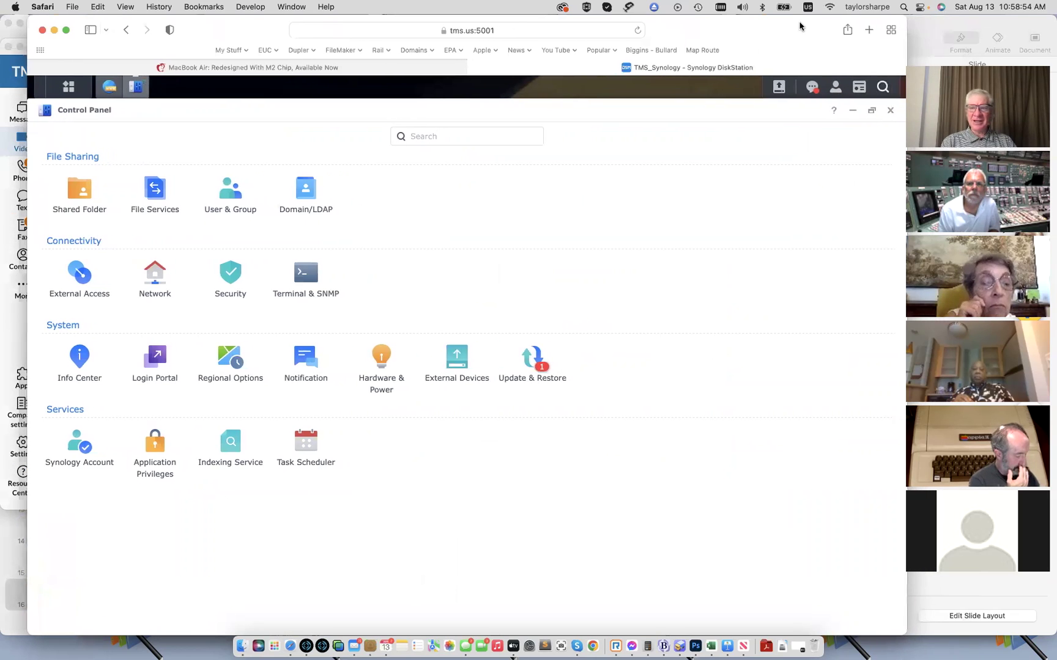
{"action": "left_click", "coordinate": [891, 110]}
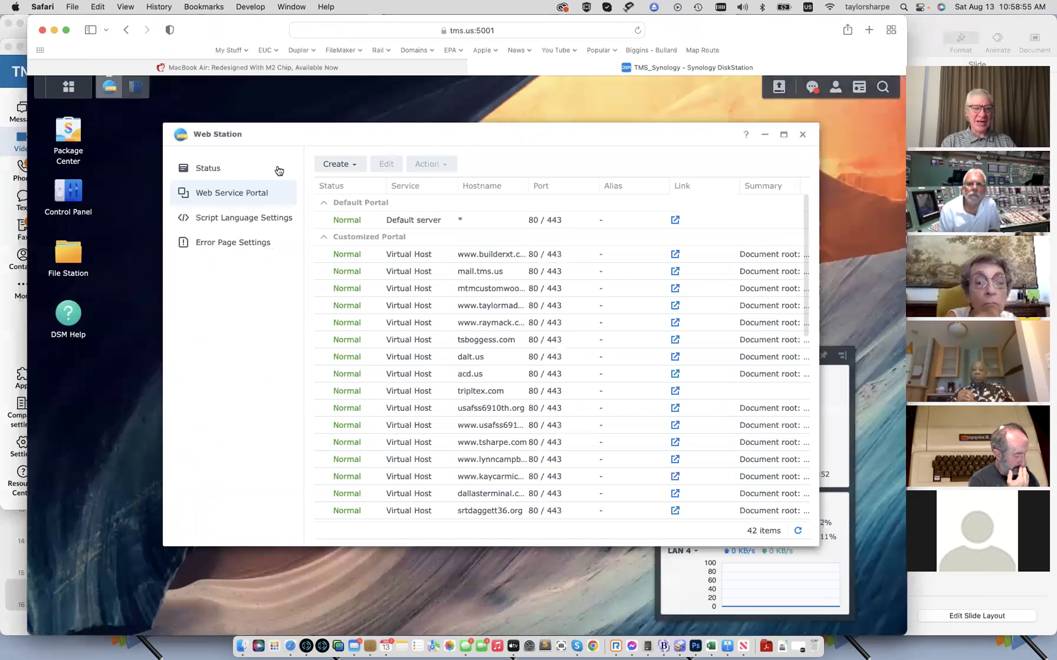
Step: Open DNS Server, examine its list of domain zones and close it
{"action": "left_click", "coordinate": [72, 87]}
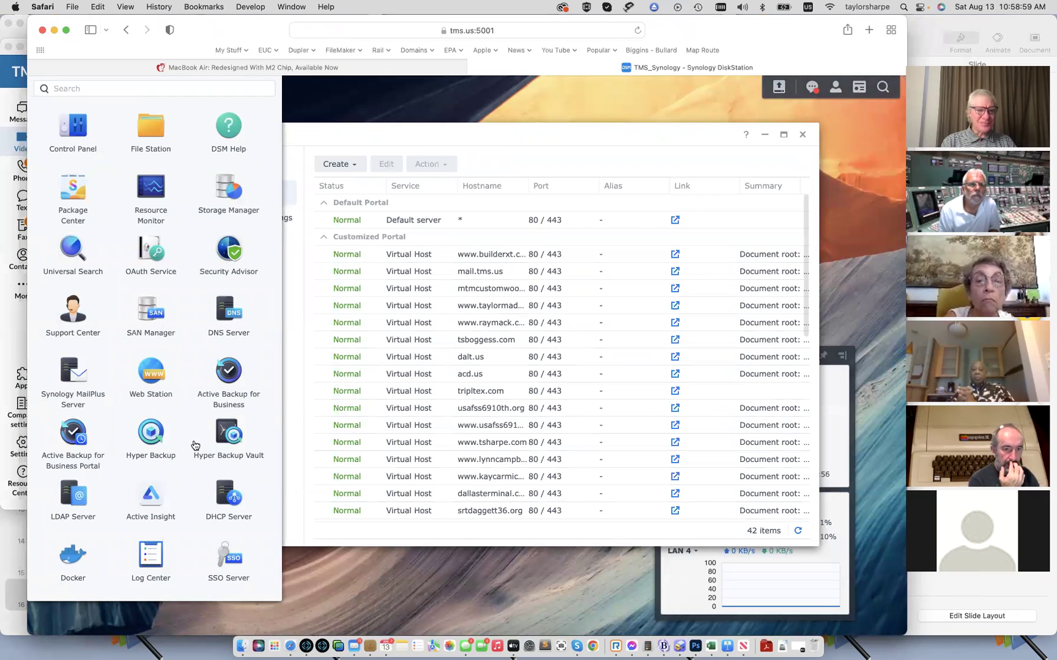
{"action": "left_click", "coordinate": [228, 315]}
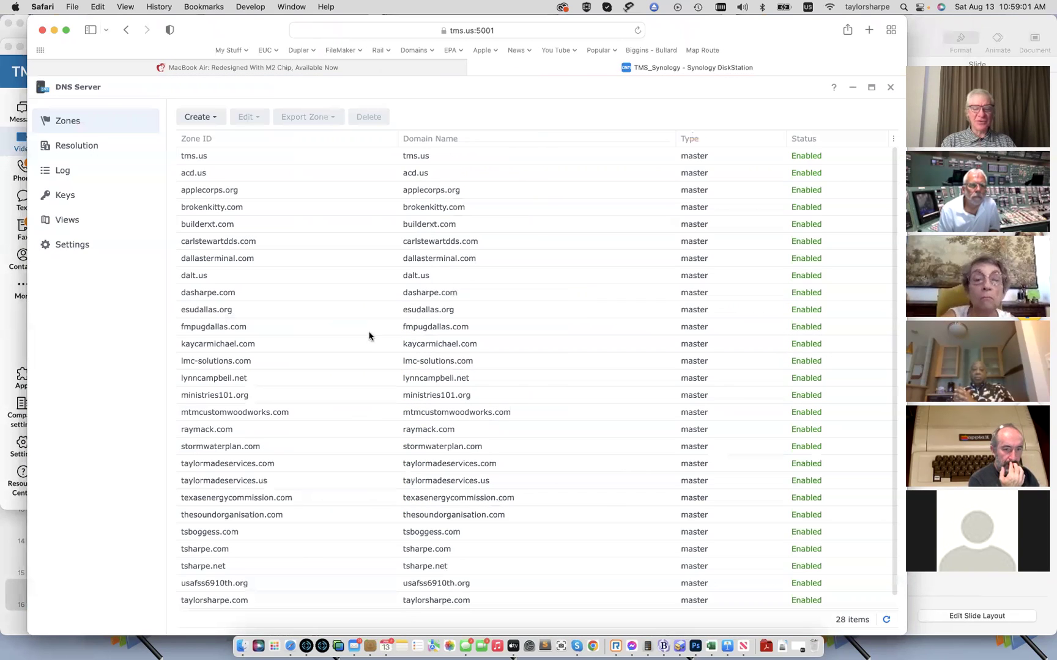
{"action": "scroll", "coordinate": [429, 344], "scroll_direction": "down", "scroll_amount": 1}
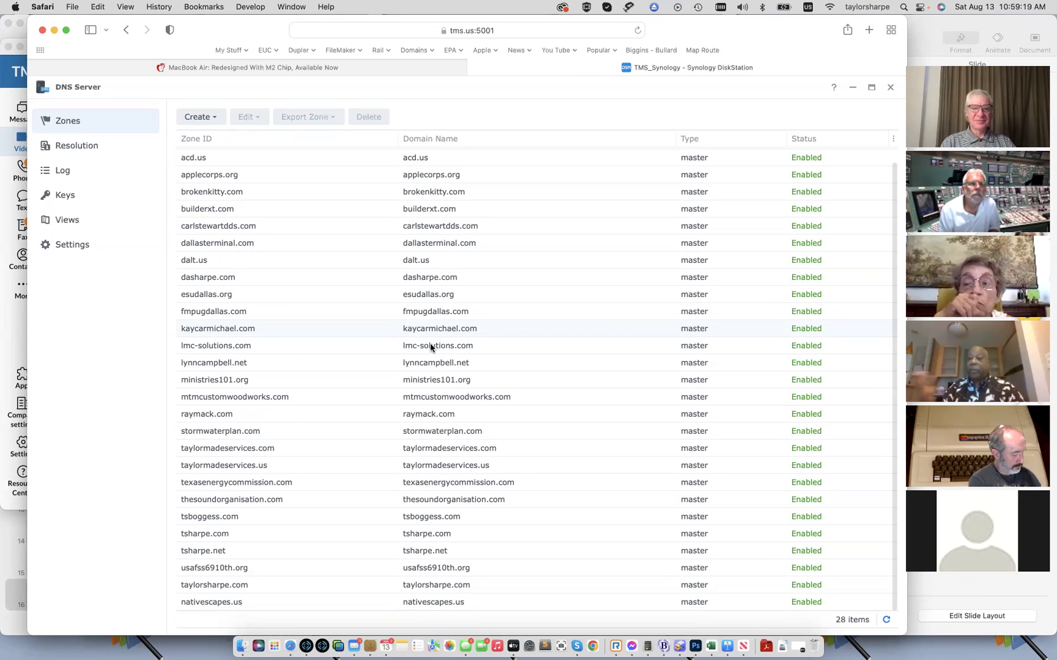
{"action": "left_click", "coordinate": [890, 89]}
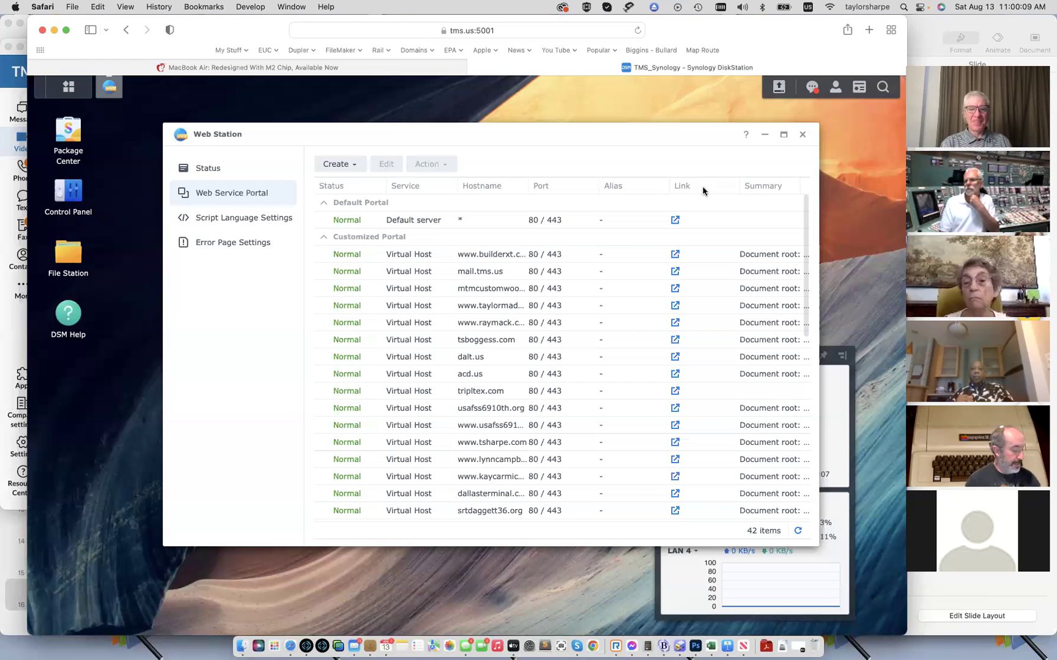
Step: Look through the full list of virtual hosts in Web Station's Web Service Portal
{"action": "scroll", "coordinate": [573, 366], "scroll_direction": "down", "scroll_amount": 10}
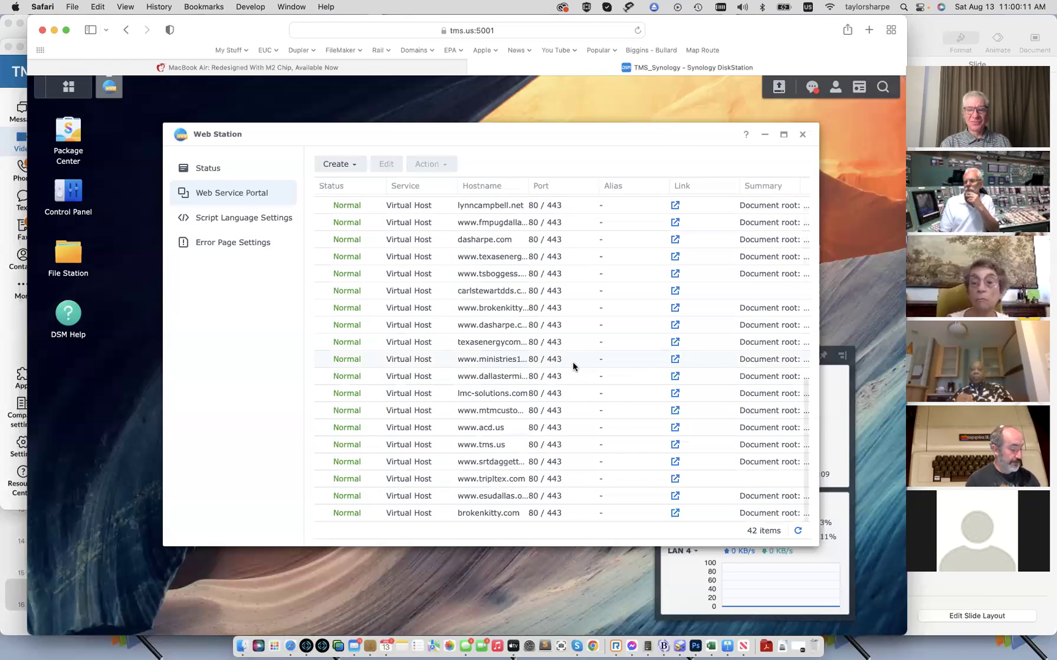
{"action": "scroll", "coordinate": [573, 366], "scroll_direction": "up", "scroll_amount": 10}
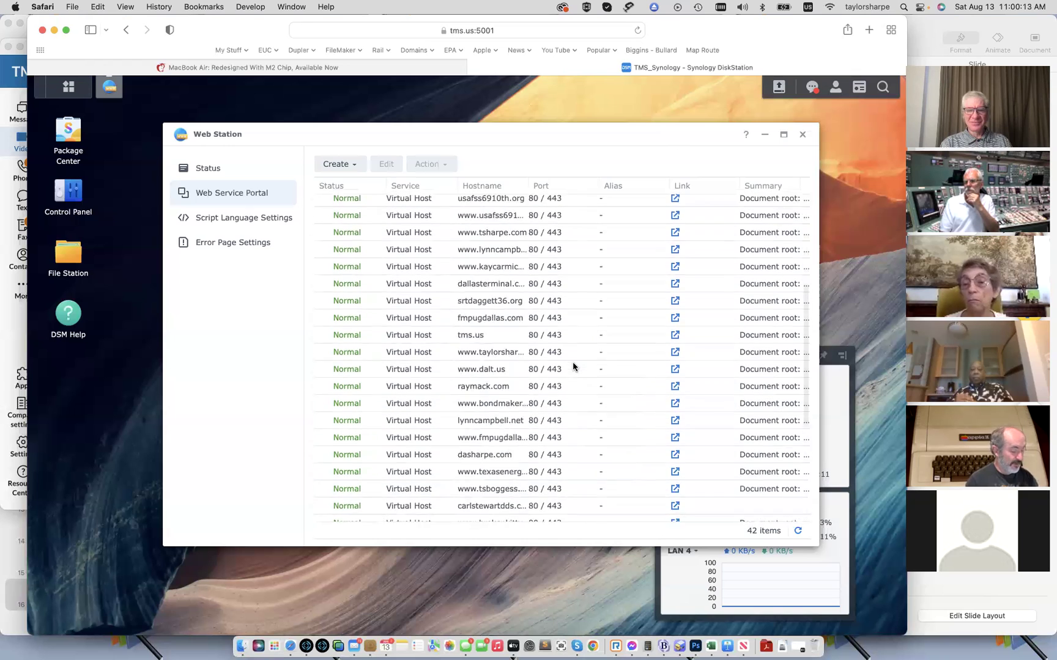
{"action": "scroll", "coordinate": [573, 366], "scroll_direction": "down", "scroll_amount": 10}
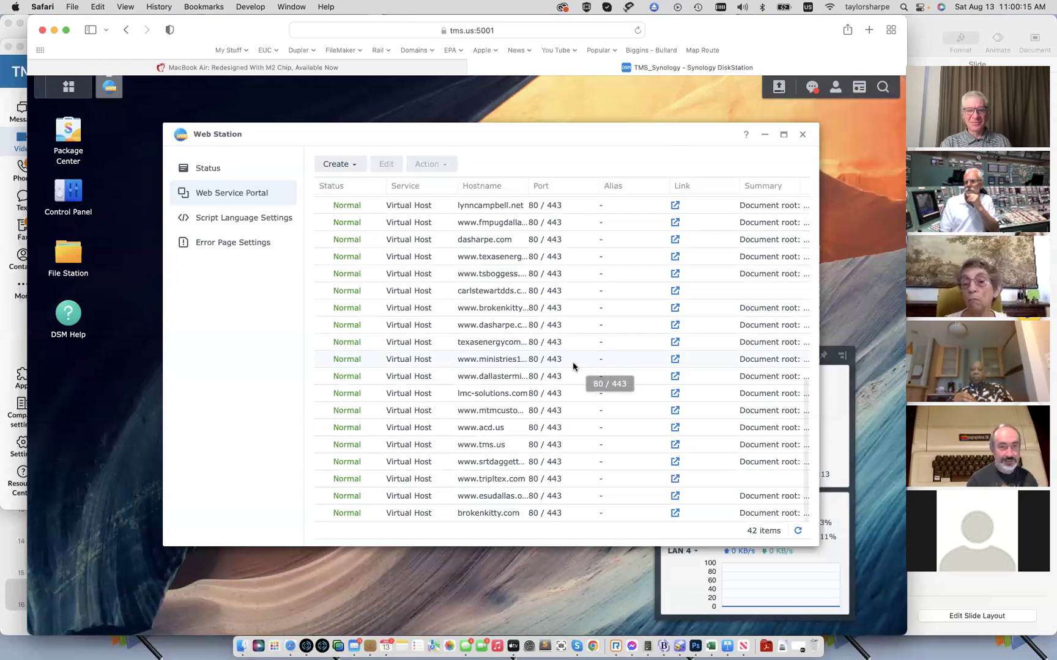
{"action": "scroll", "coordinate": [573, 365], "scroll_direction": "up", "scroll_amount": 10}
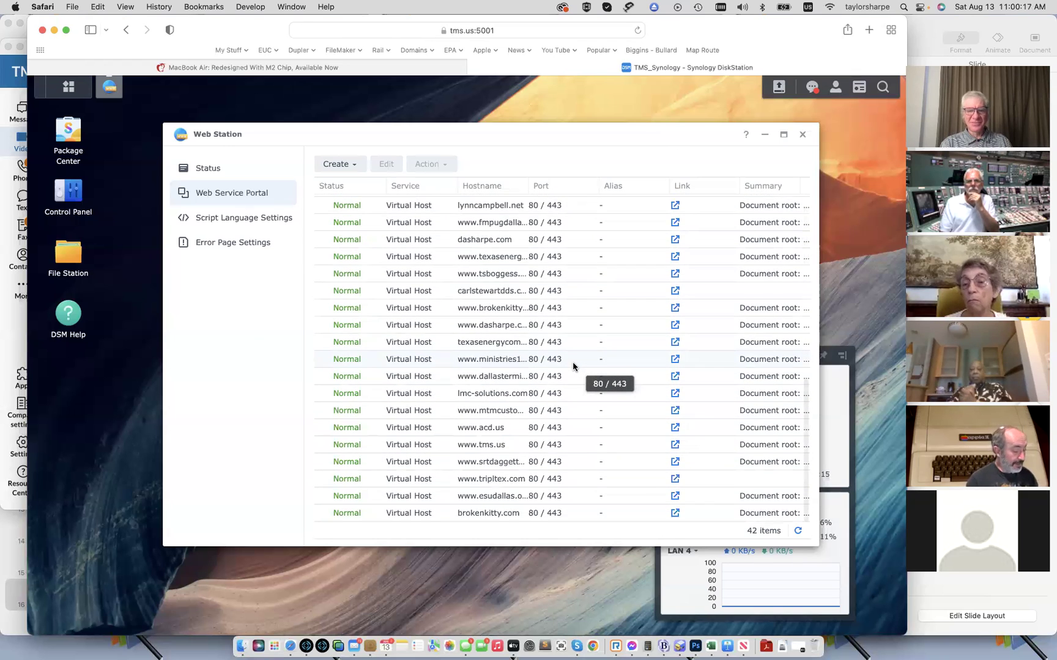
{"action": "scroll", "coordinate": [573, 366], "scroll_direction": "down", "scroll_amount": 10}
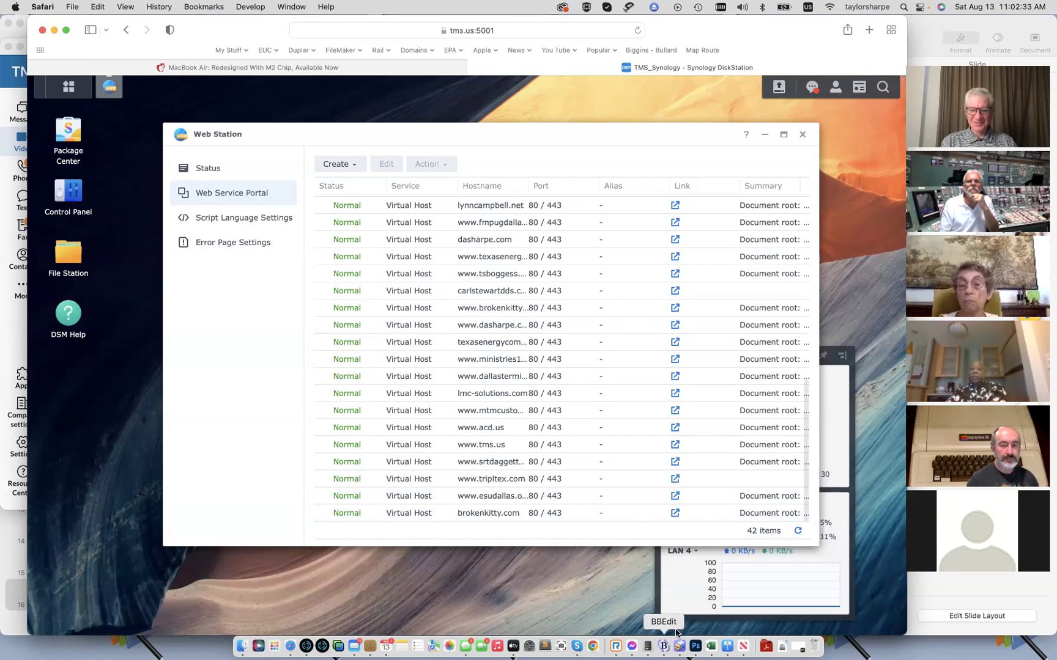
Step: Switch to the Speedtest app, run an internet speed test and return to the Synology page in Safari
{"action": "left_click", "coordinate": [767, 648]}
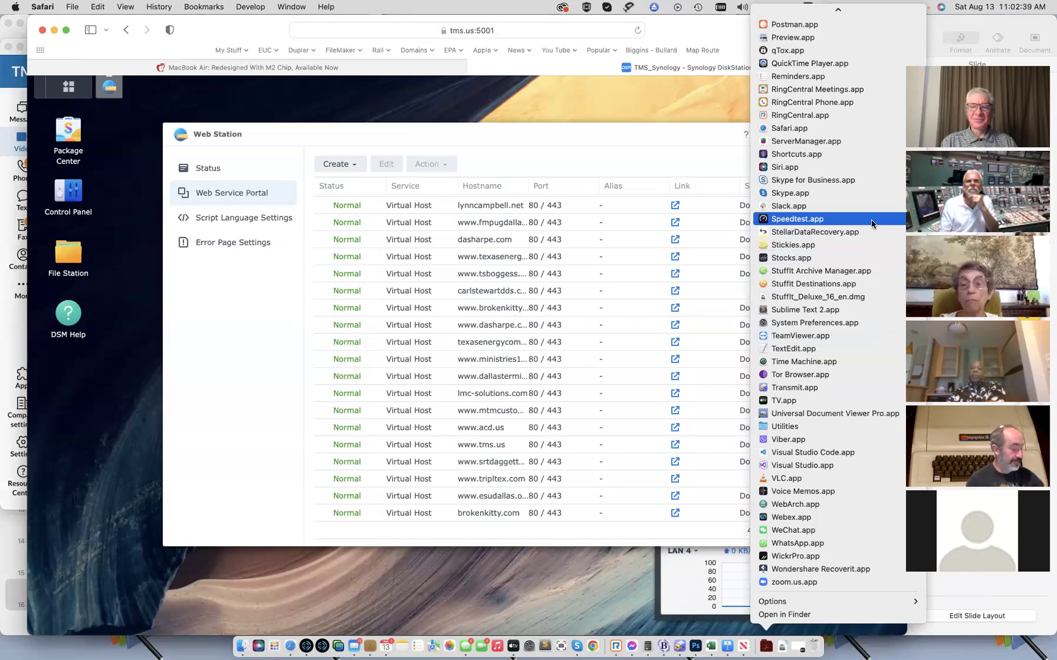
{"action": "left_click", "coordinate": [871, 220]}
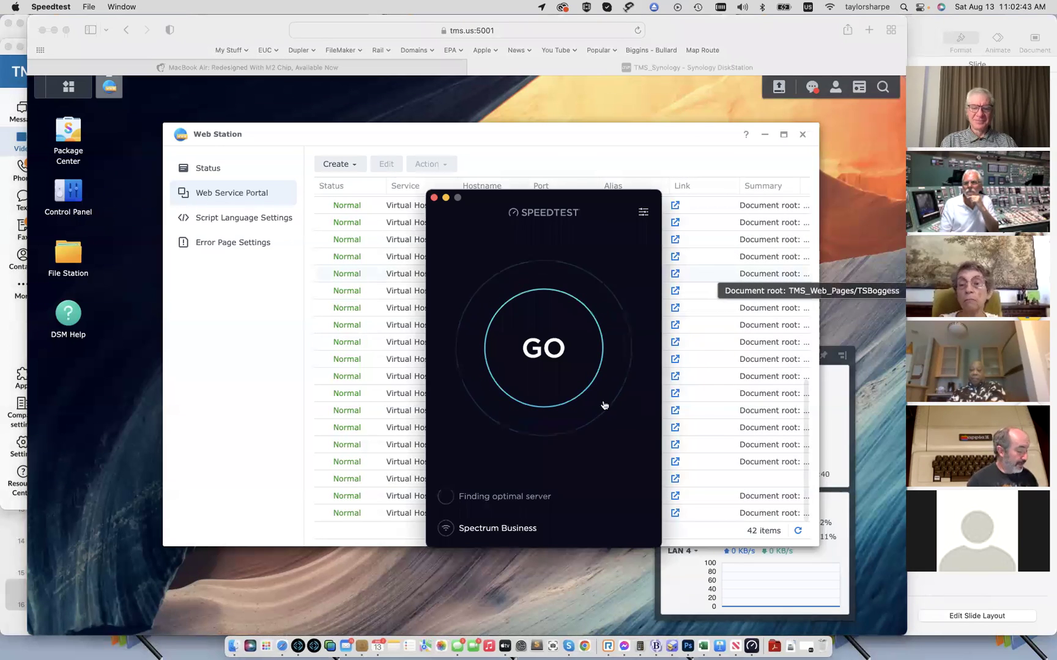
{"action": "left_click", "coordinate": [553, 358]}
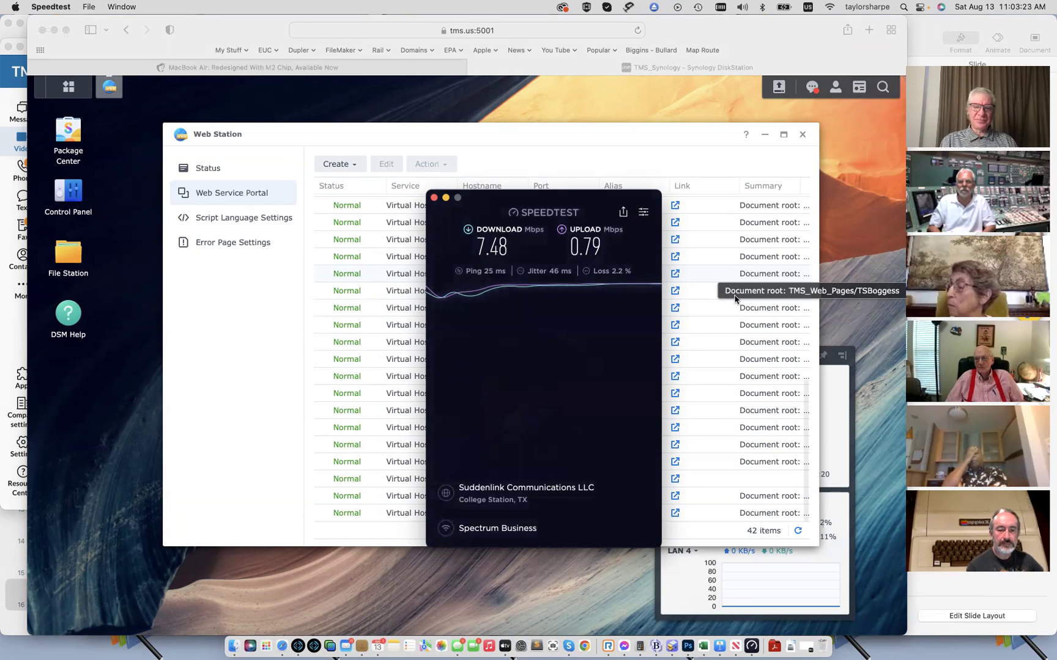
{"action": "left_click", "coordinate": [513, 89]}
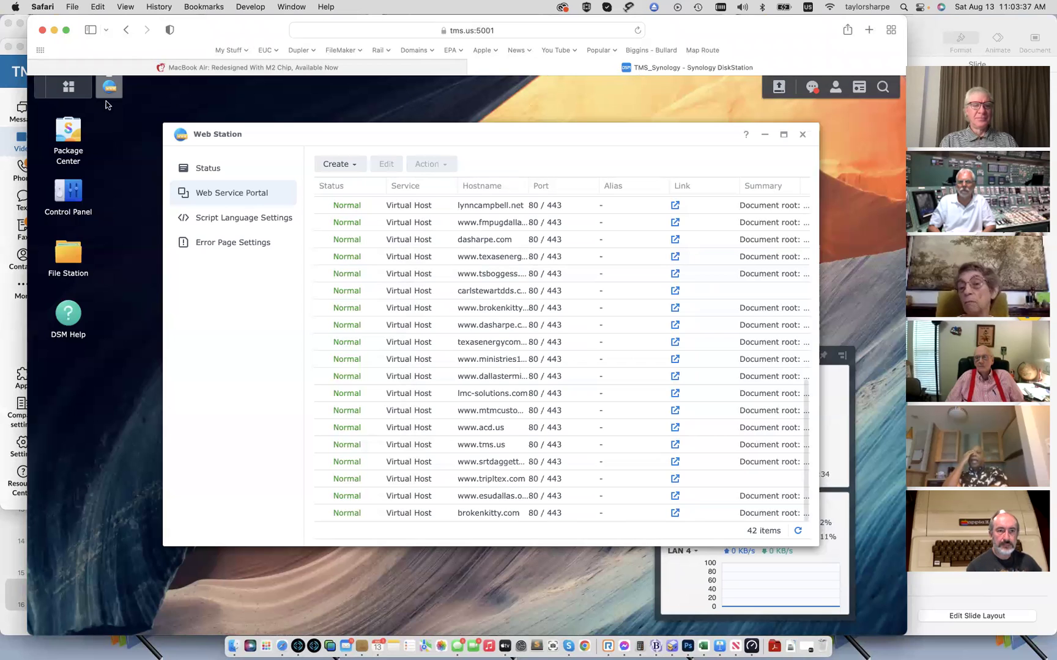
Step: Sign the administrator account out of the Synology management interface
{"action": "left_click", "coordinate": [836, 87]}
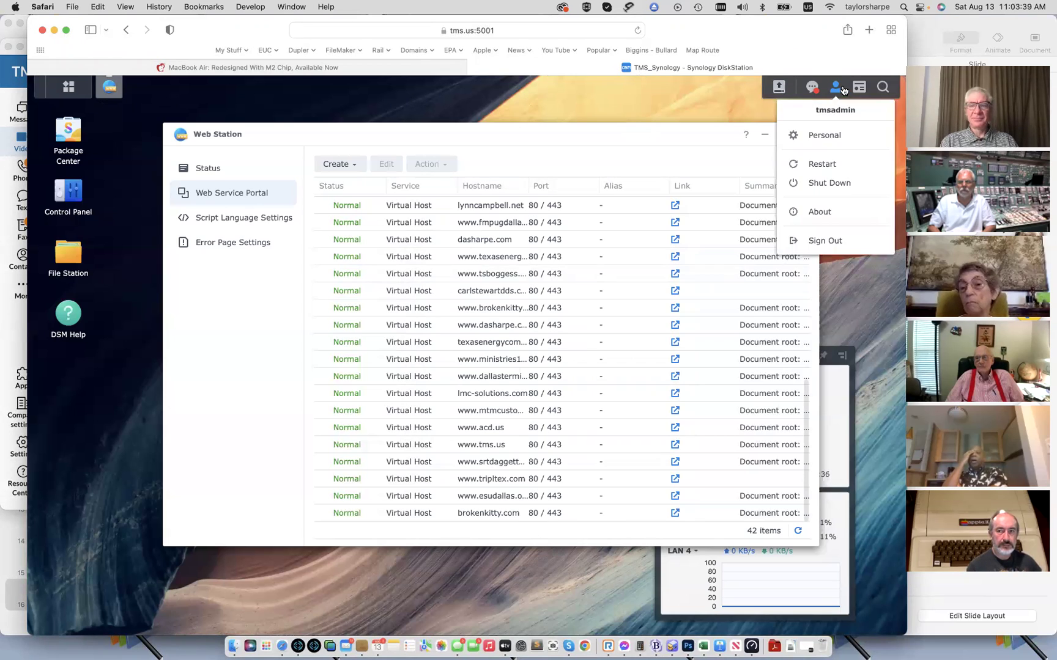
{"action": "left_click", "coordinate": [820, 241]}
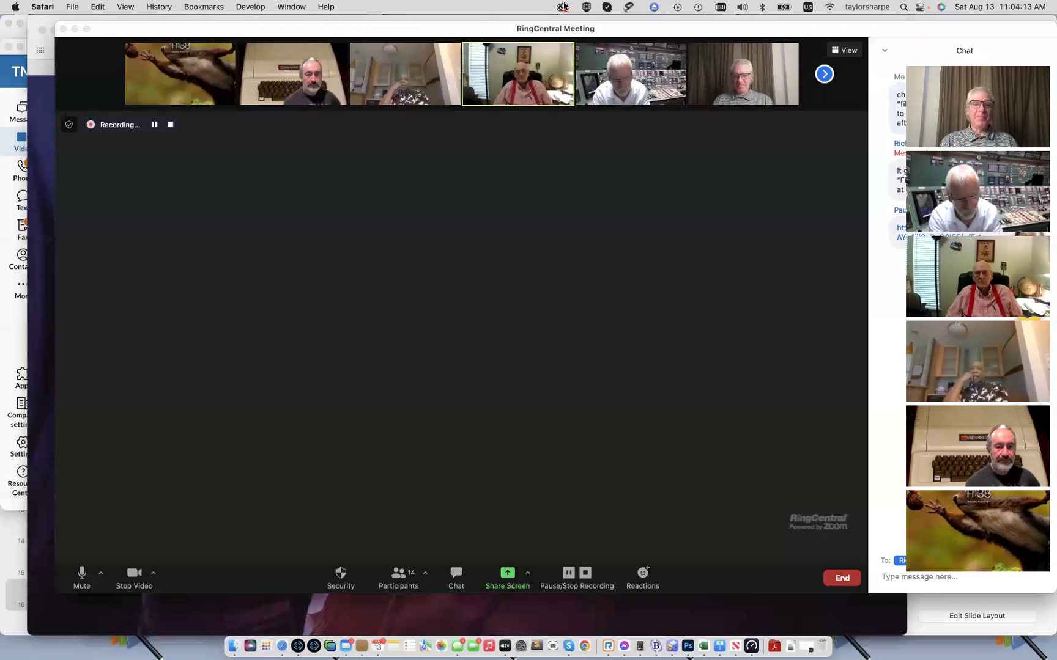
Step: Bring Safari forward, search Amazon for "synology" and browse the DiskStation NAS models in the results
{"action": "left_click", "coordinate": [484, 19]}
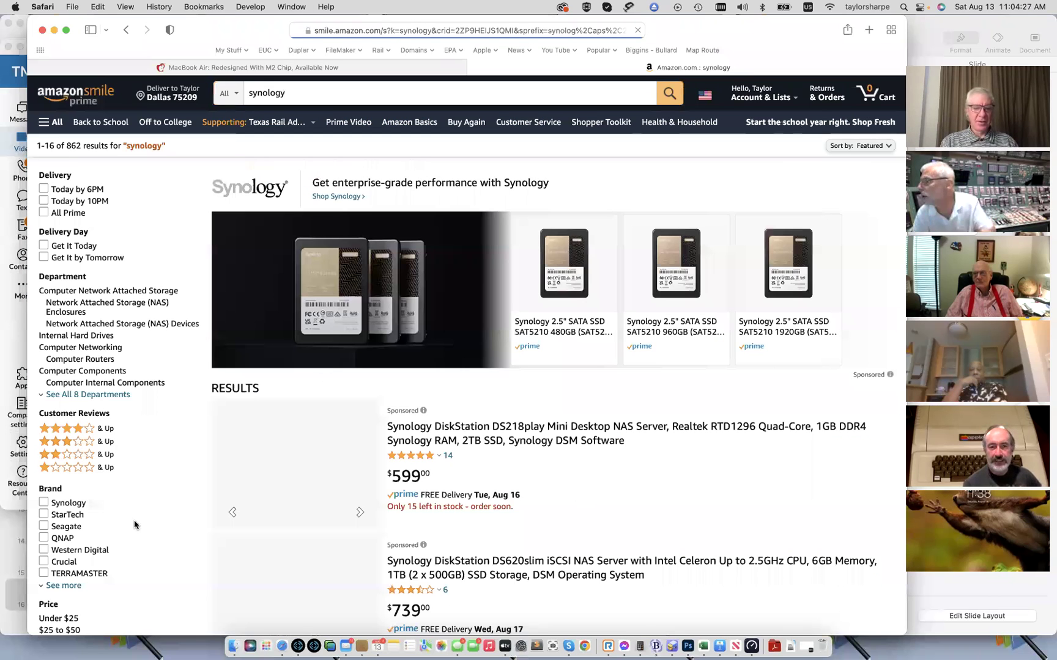
{"action": "scroll", "coordinate": [360, 476], "scroll_direction": "down", "scroll_amount": 5}
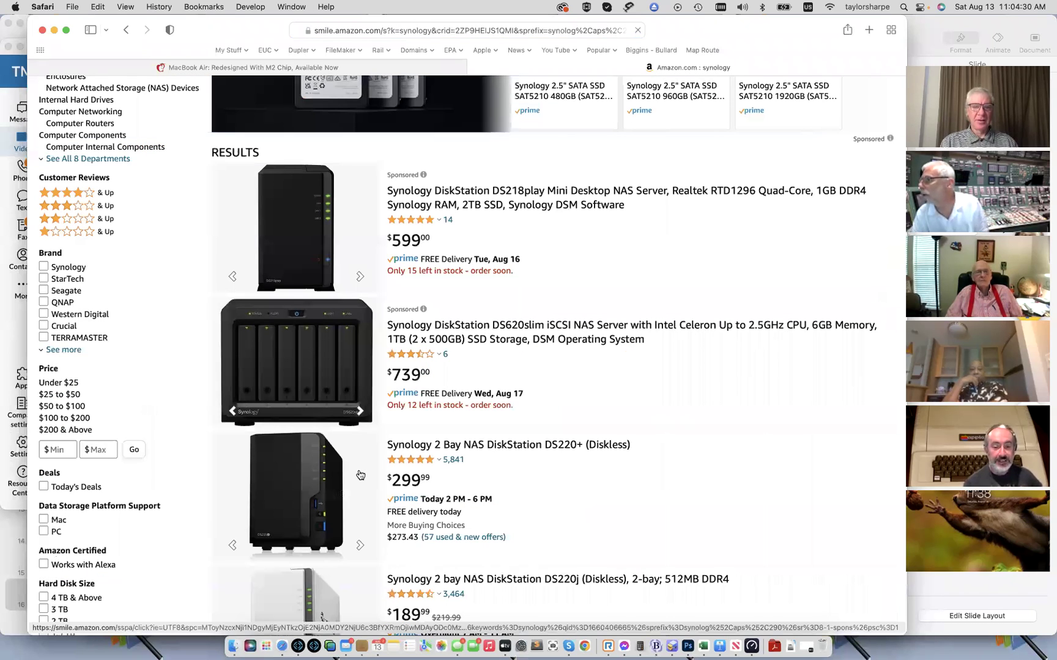
{"action": "scroll", "coordinate": [360, 475], "scroll_direction": "down", "scroll_amount": 2}
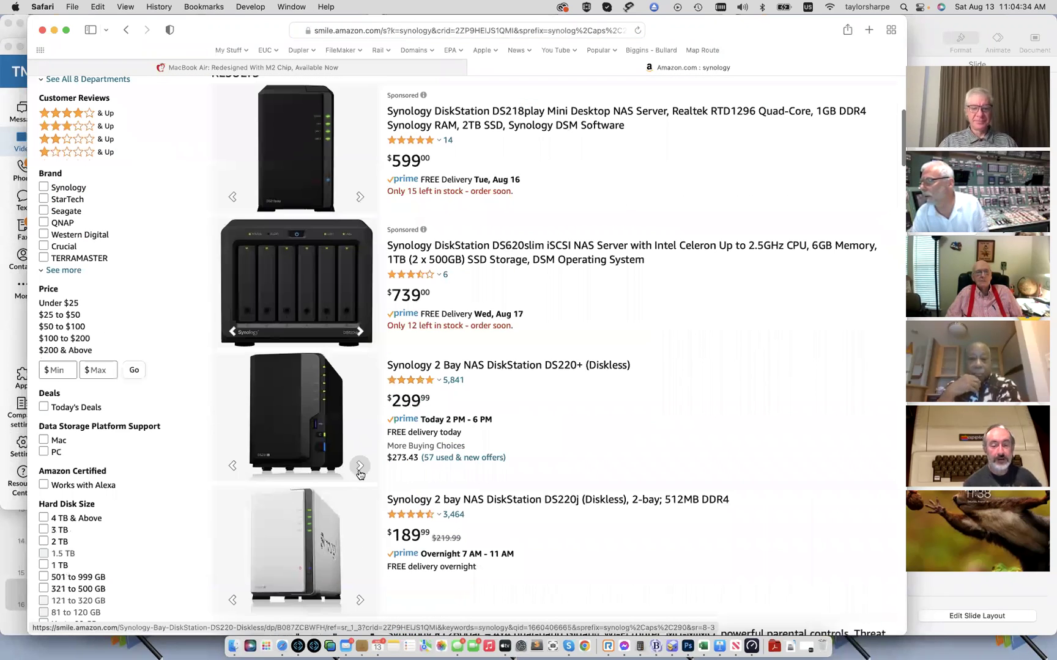